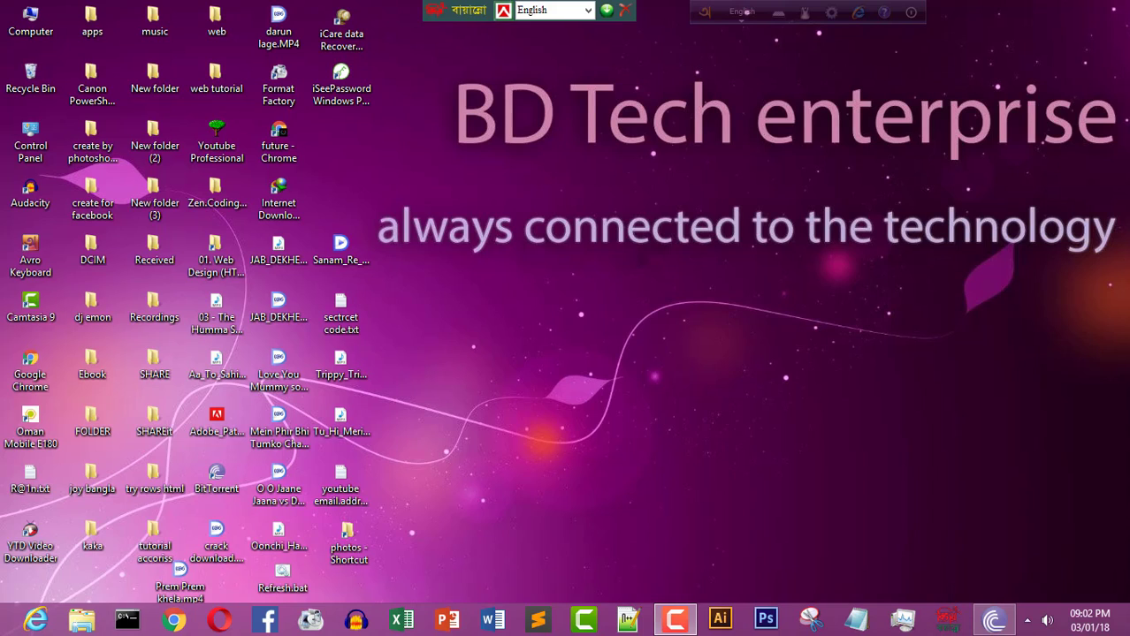
right_click(709, 191)
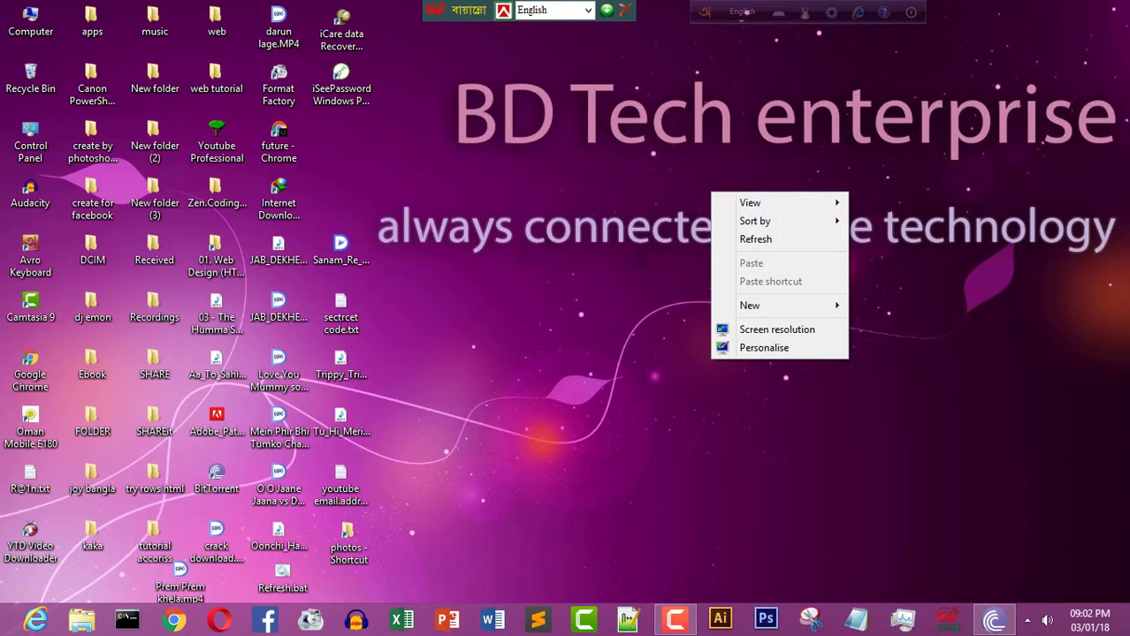
click(738, 237)
right_click(689, 222)
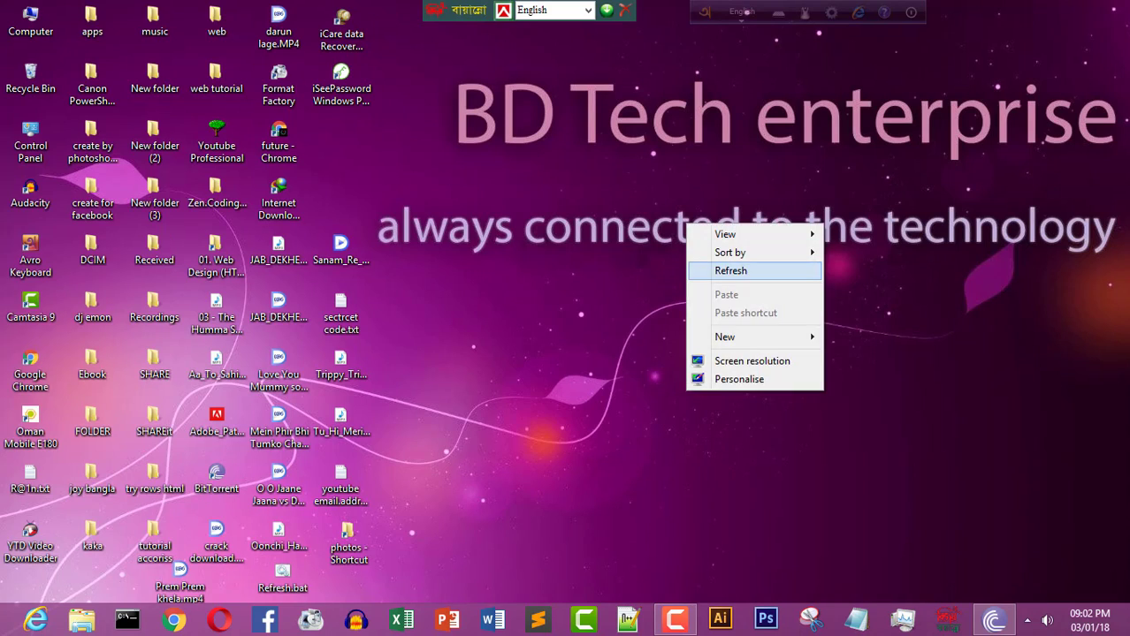
click(731, 266)
right_click(689, 221)
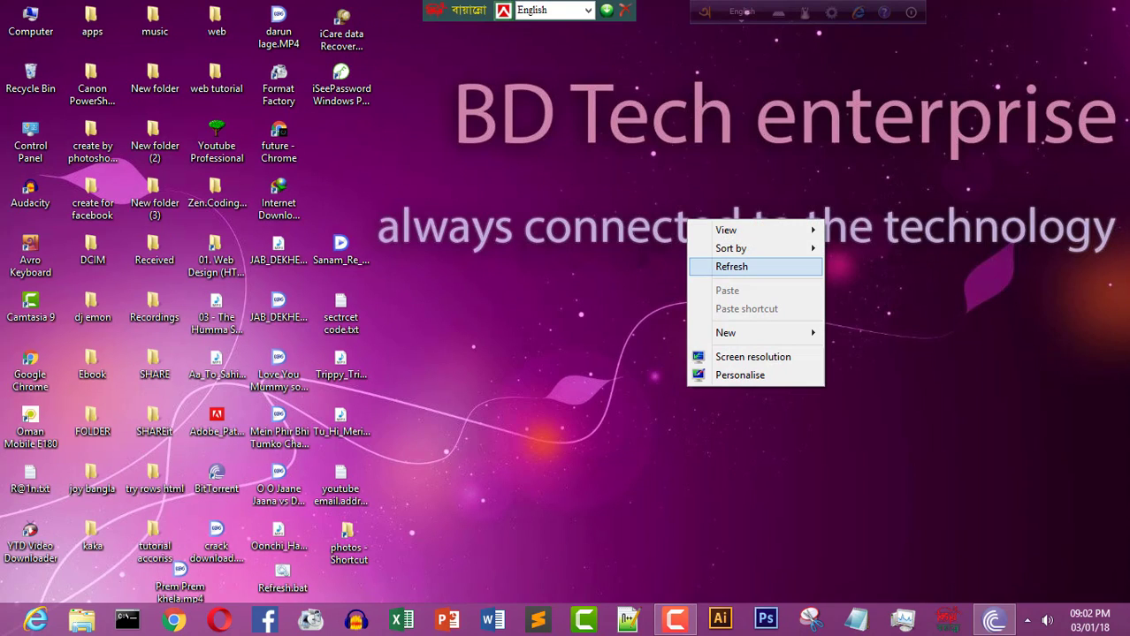
click(731, 266)
right_click(709, 257)
click(751, 303)
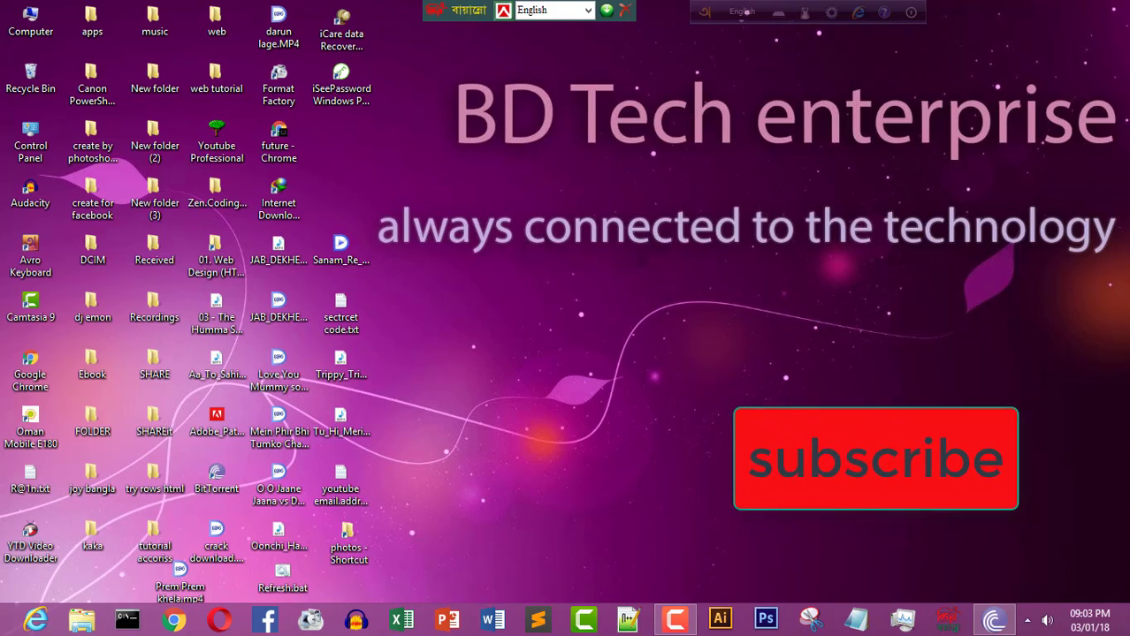
right_click(713, 212)
click(738, 260)
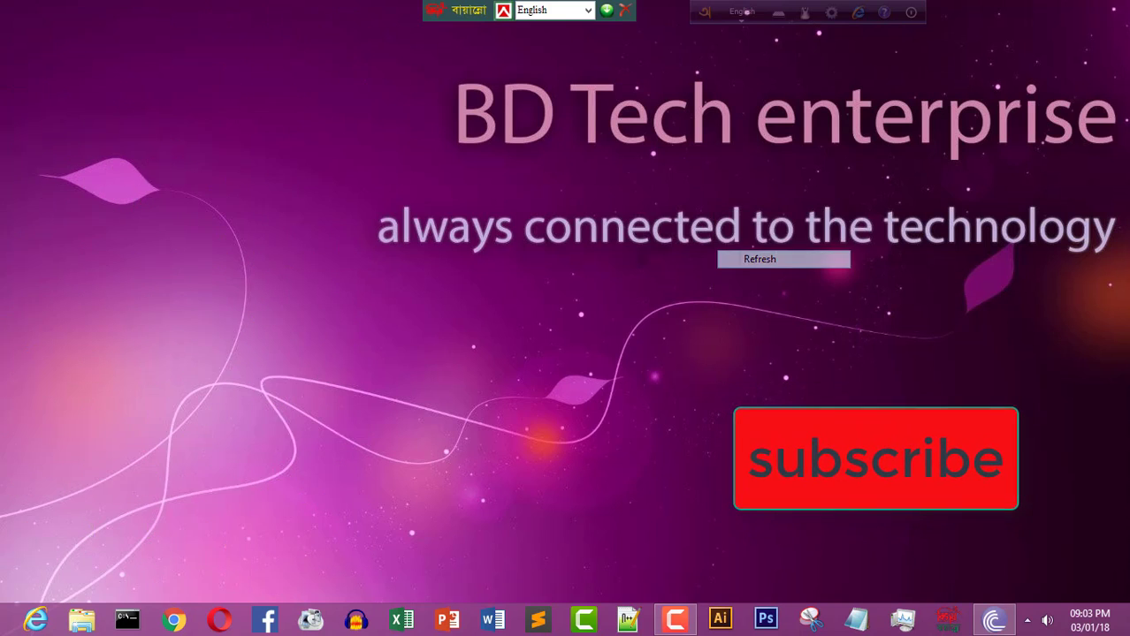
right_click(690, 138)
click(734, 183)
right_click(704, 166)
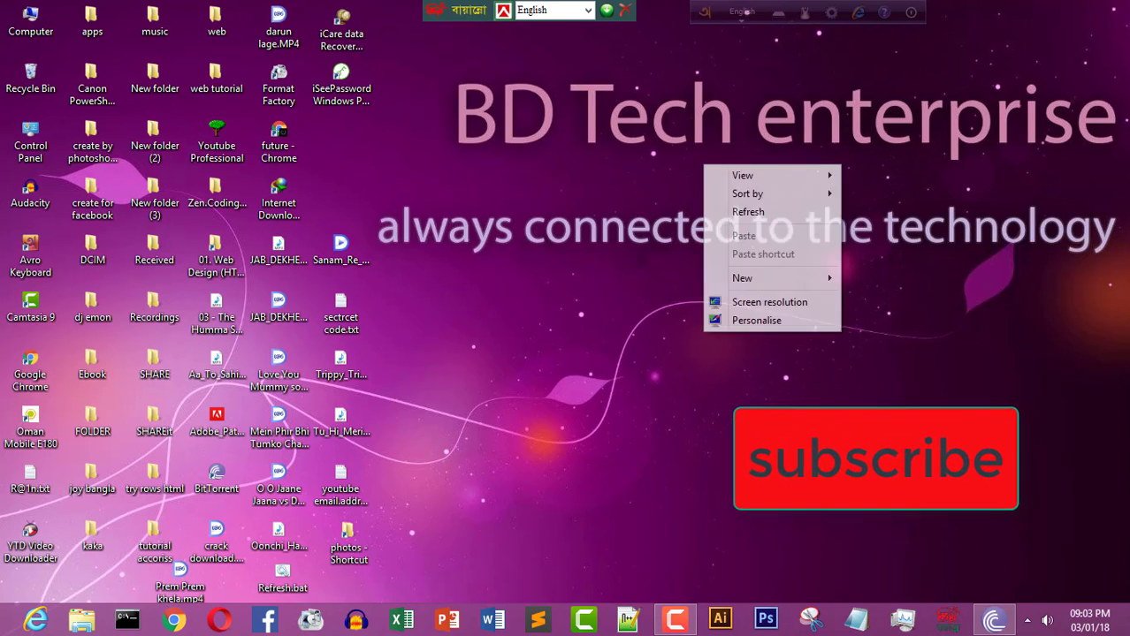
click(748, 213)
right_click(712, 190)
click(739, 236)
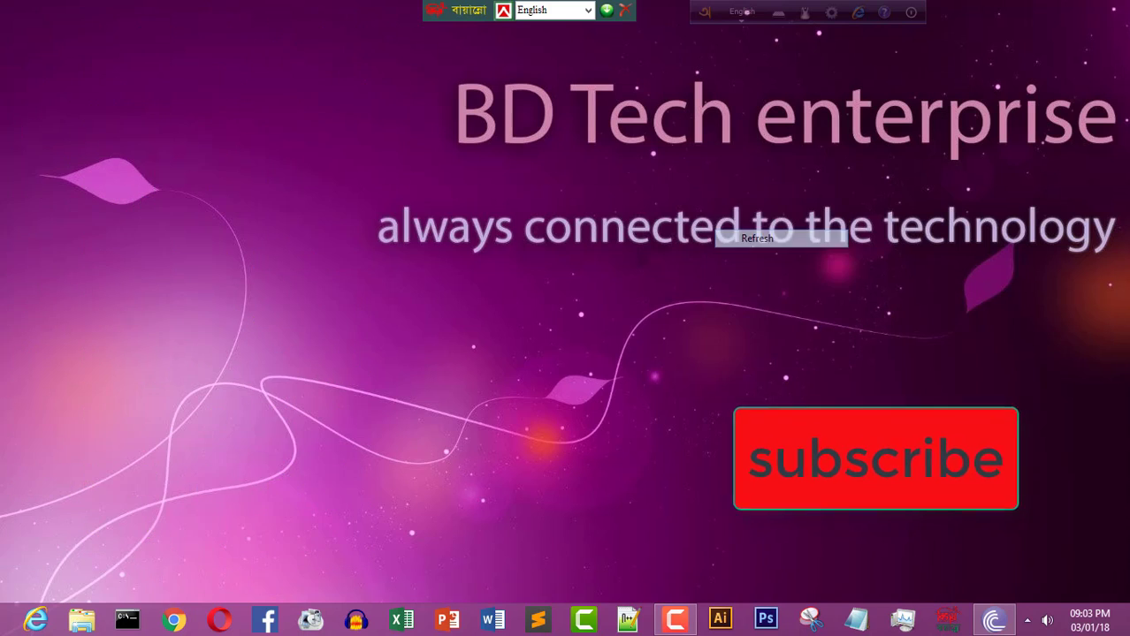
right_click(675, 182)
click(719, 228)
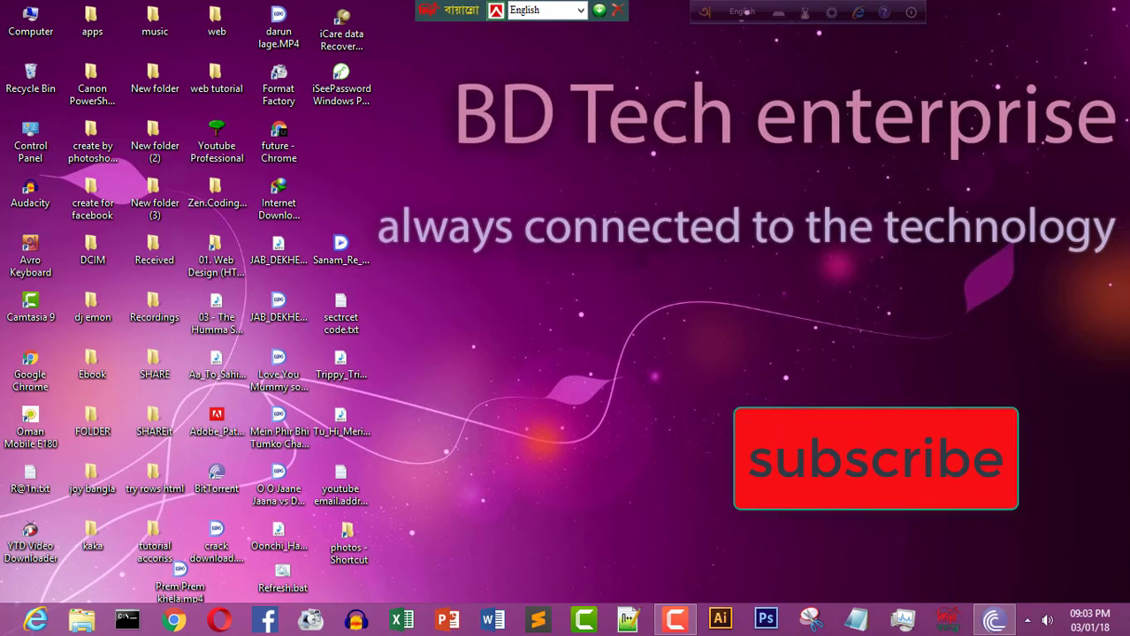
right_click(462, 76)
click(504, 121)
right_click(461, 96)
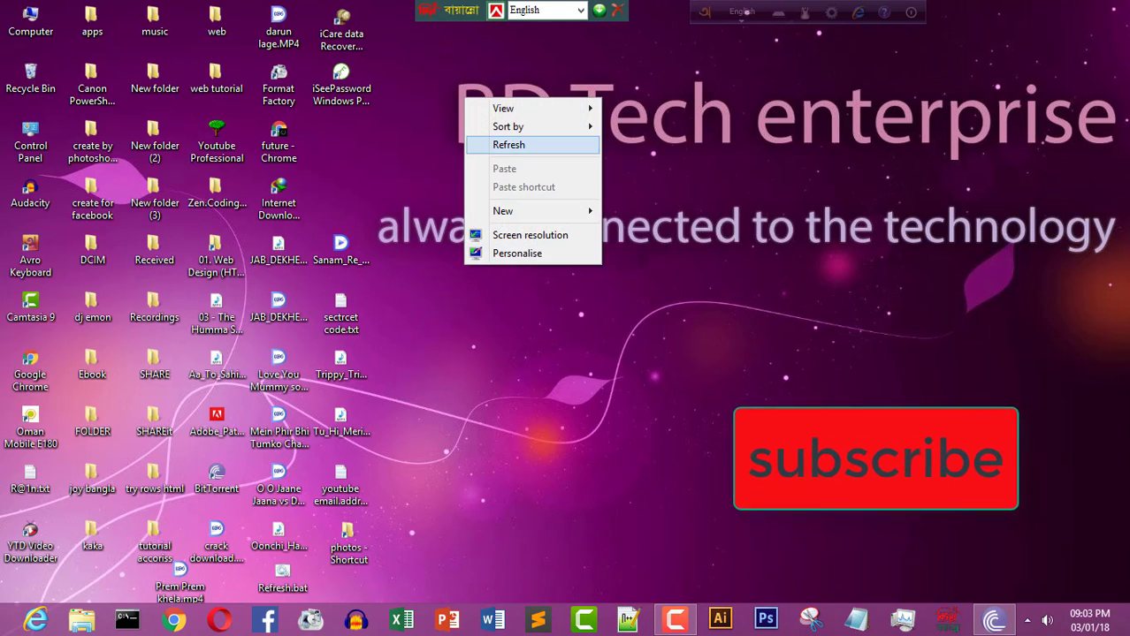
click(508, 144)
right_click(496, 141)
click(530, 186)
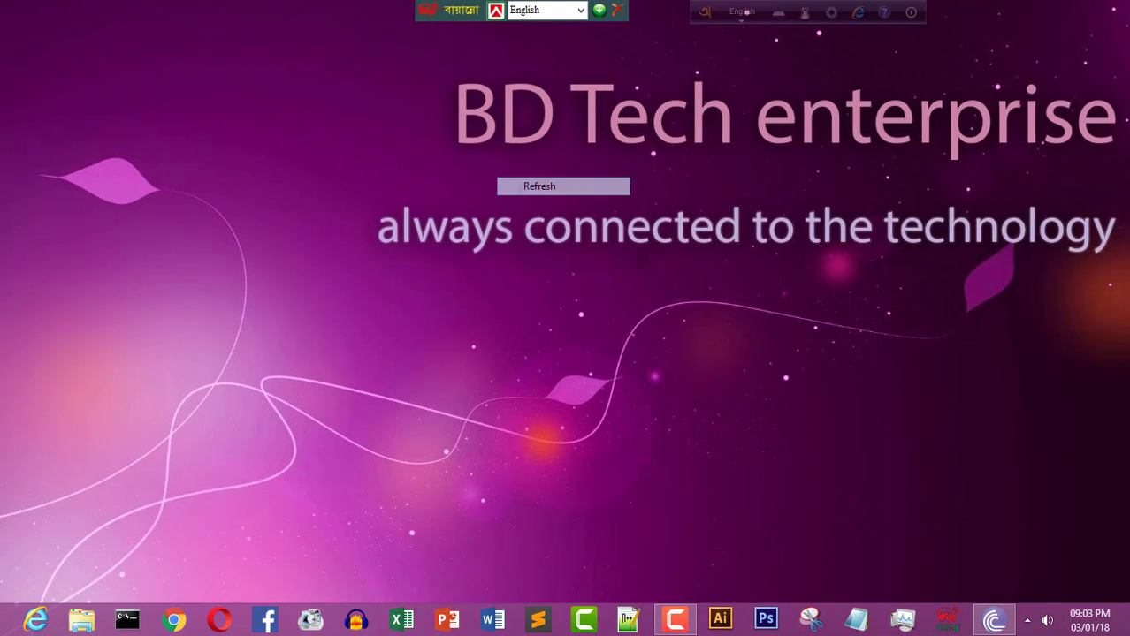
right_click(503, 139)
click(546, 187)
right_click(502, 152)
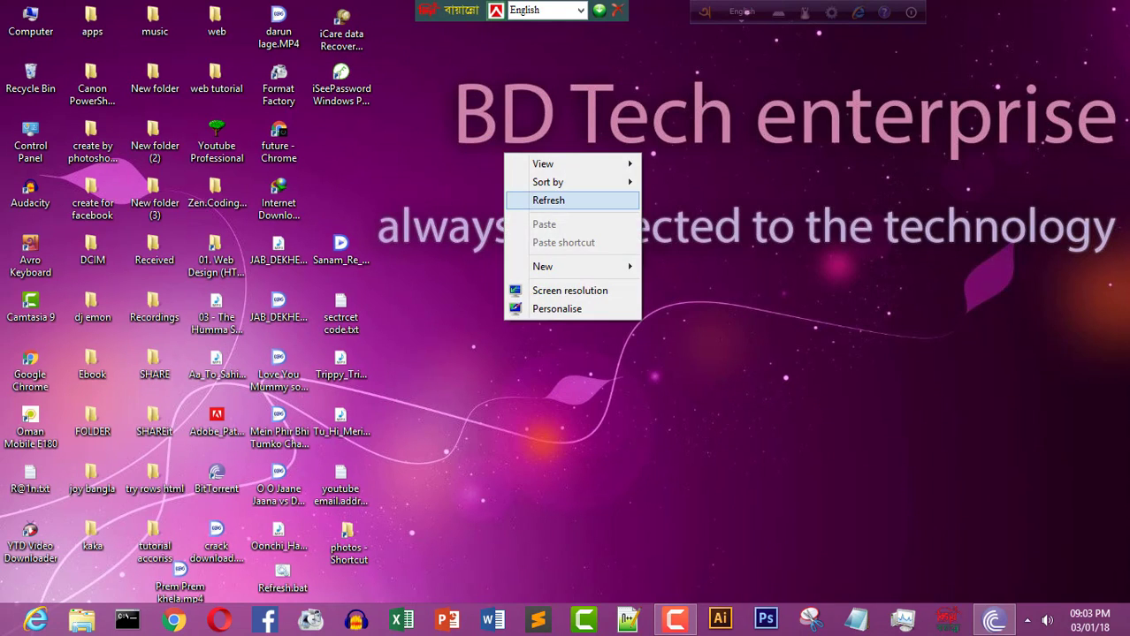
click(548, 200)
right_click(506, 142)
click(552, 190)
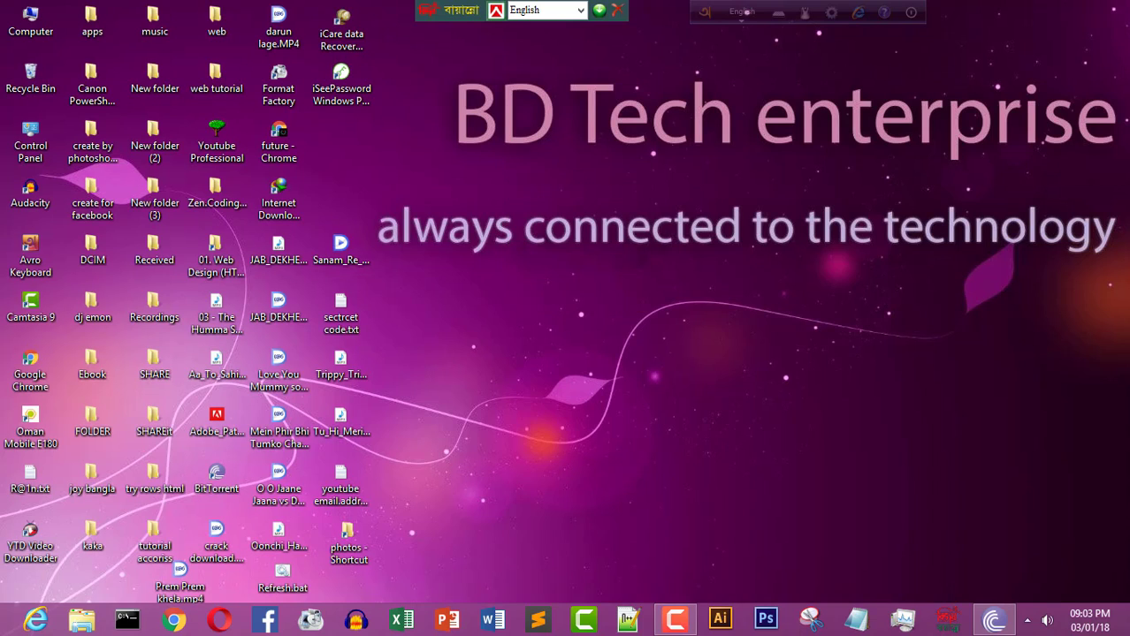
right_click(519, 175)
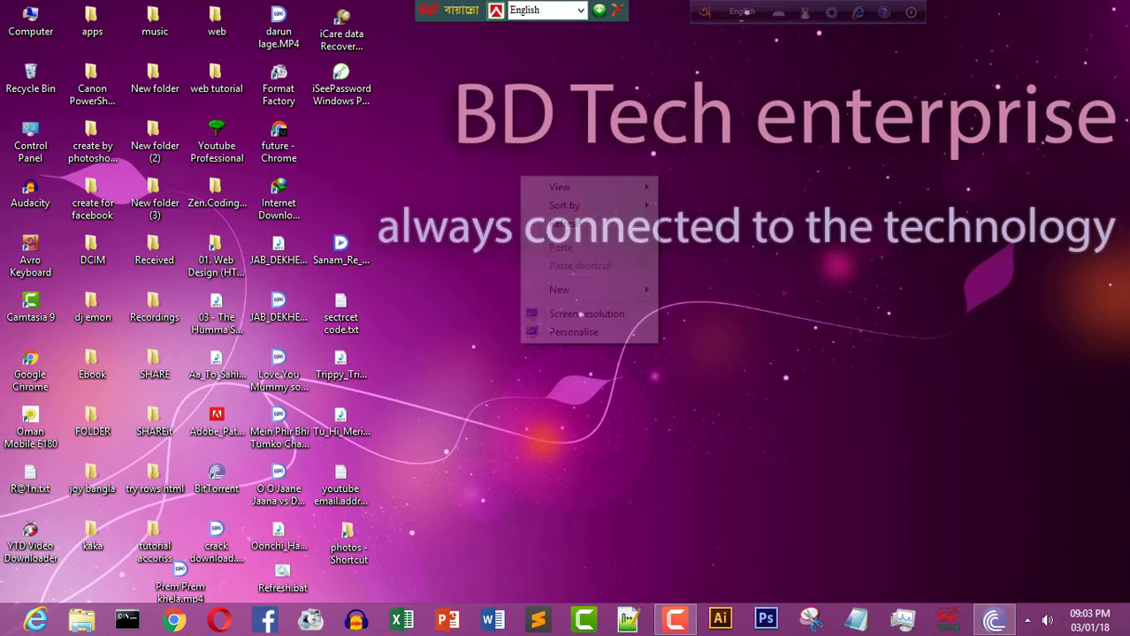
click(550, 221)
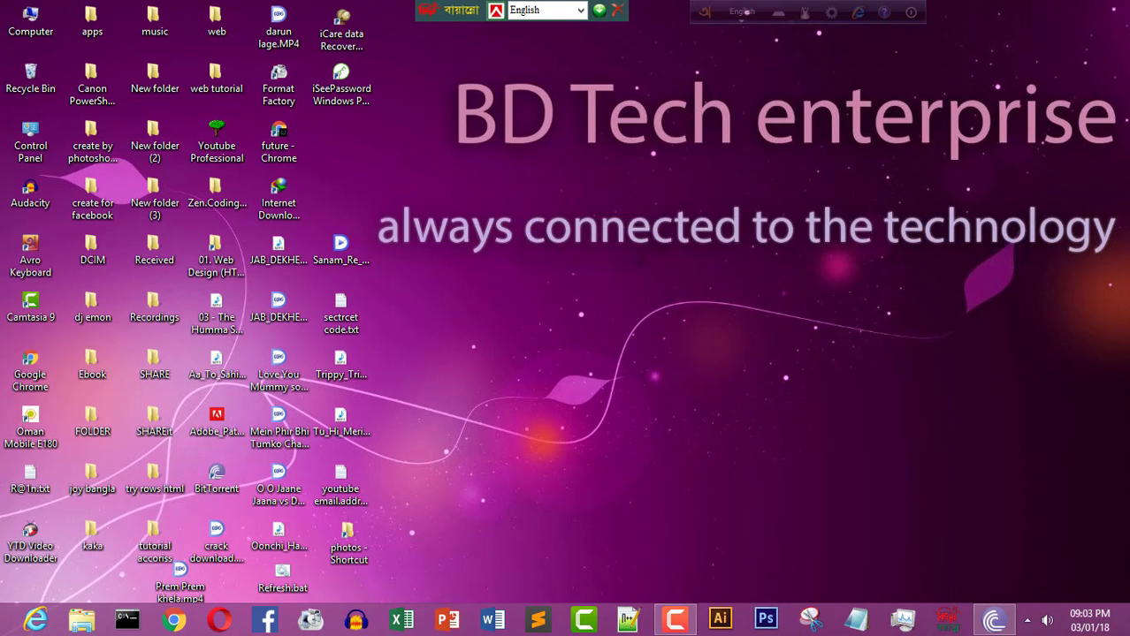
right_click(474, 134)
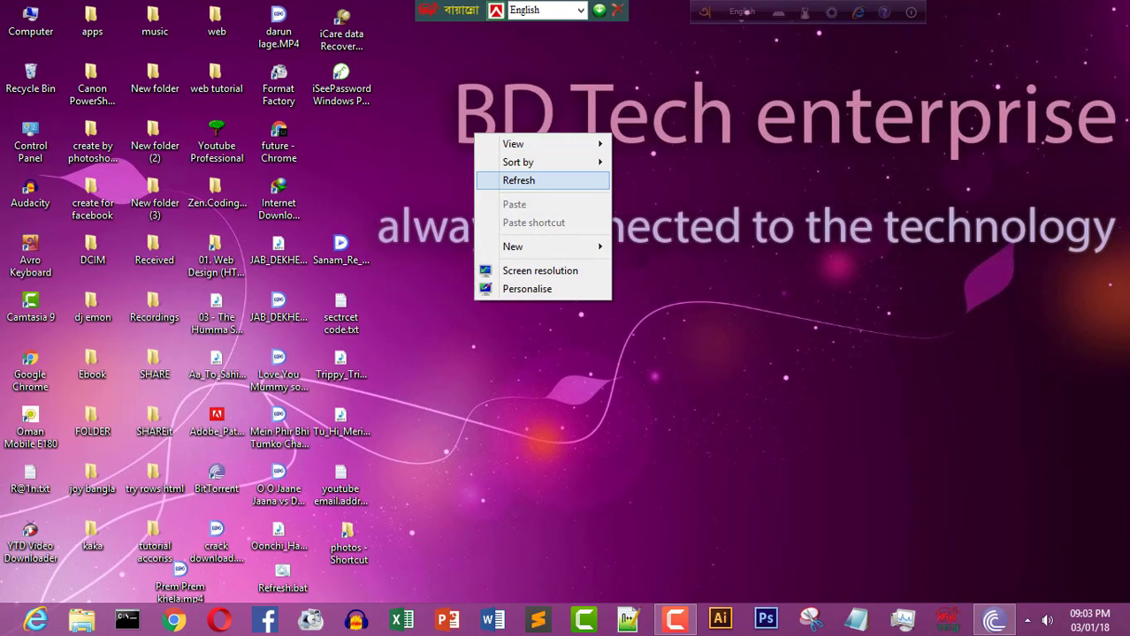
click(544, 182)
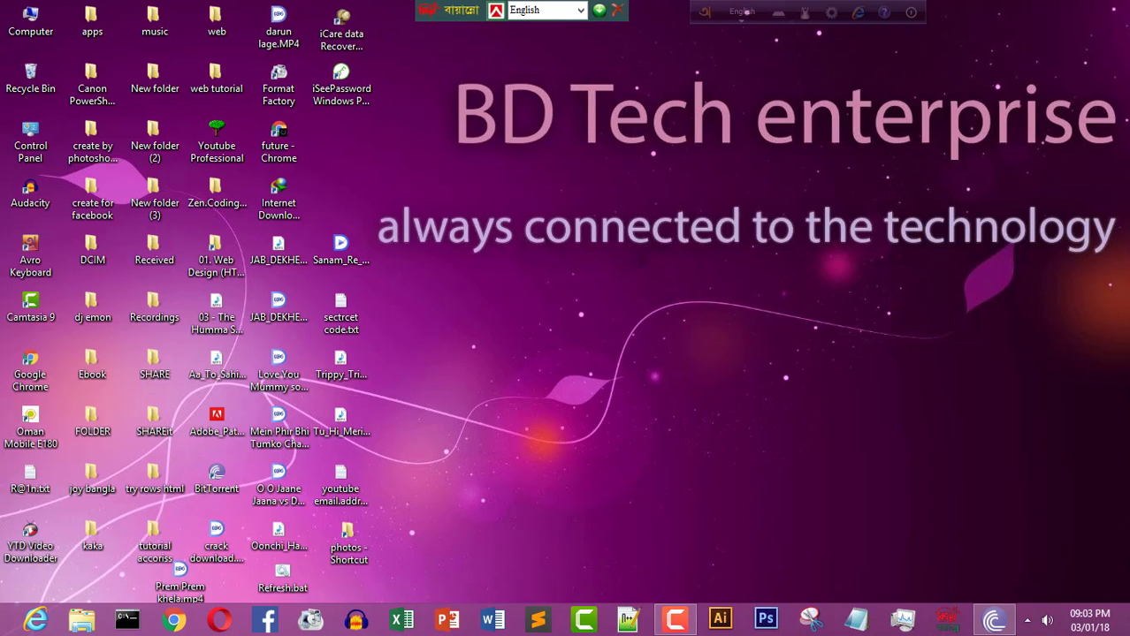
right_click(523, 146)
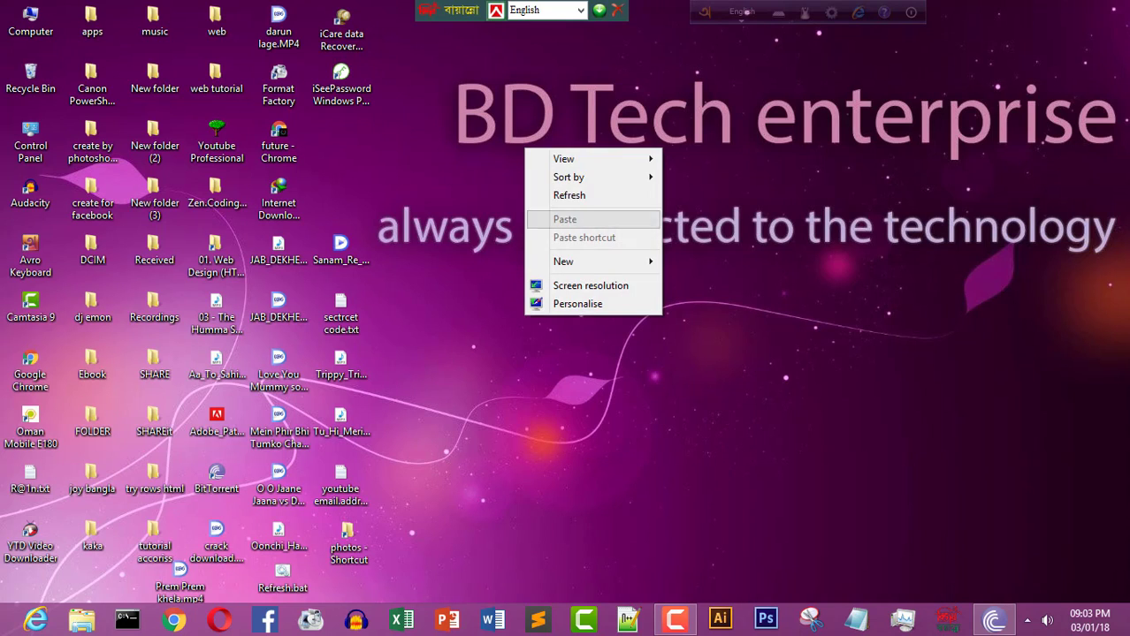
click(553, 195)
right_click(542, 188)
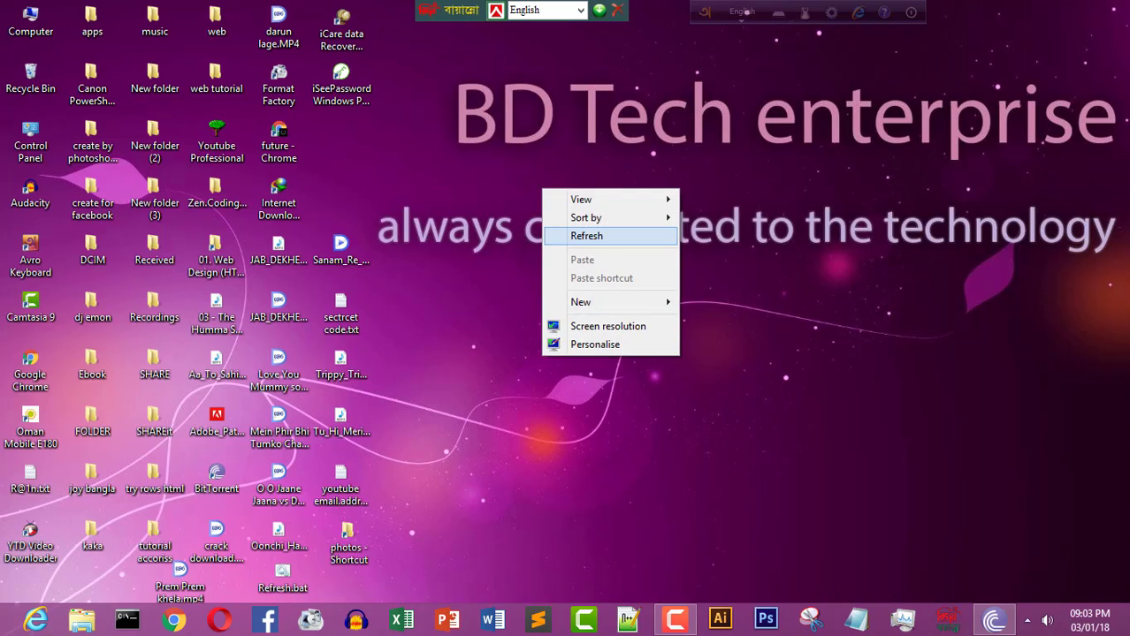
click(584, 236)
right_click(559, 195)
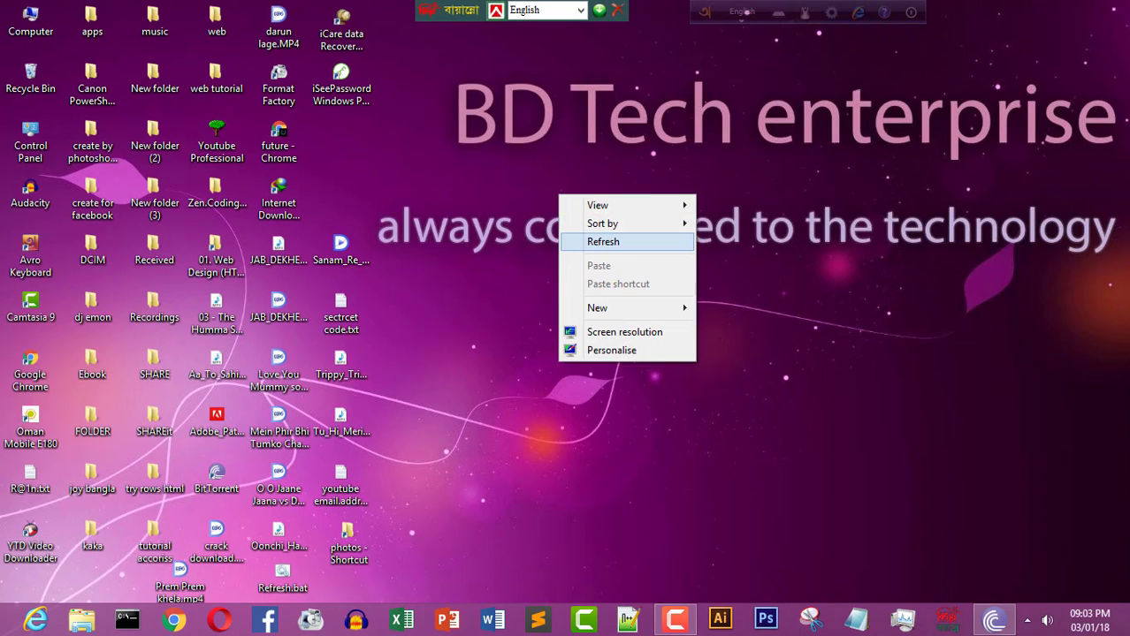
click(601, 240)
right_click(576, 221)
click(619, 267)
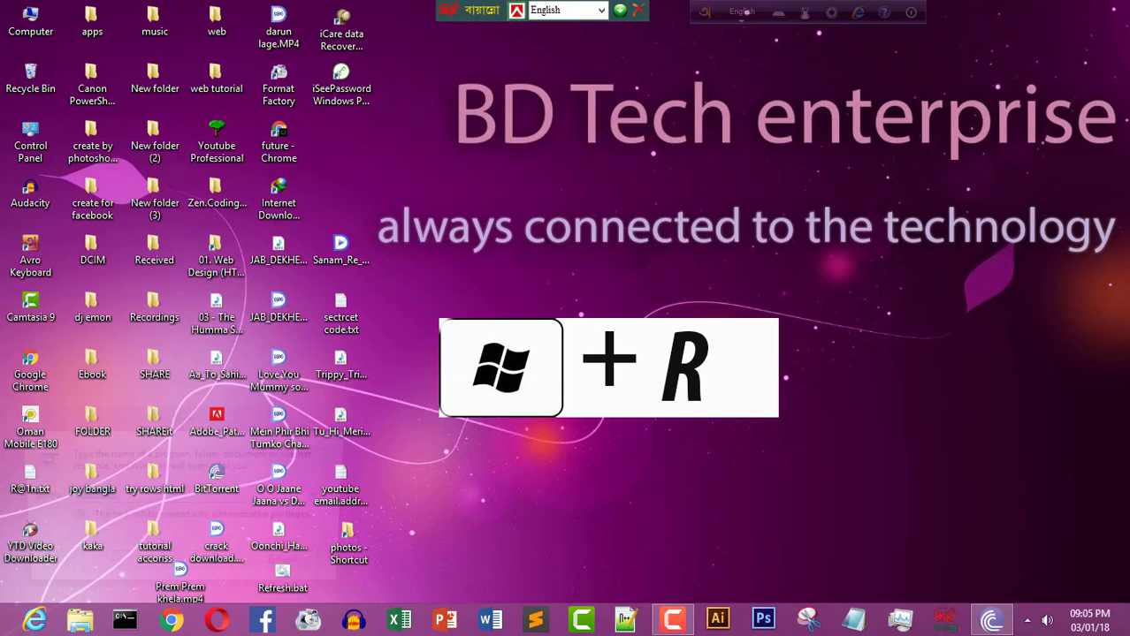
- Open the Windows prefetch folder by running "prefetch" from the Run dialog
key(super+r)
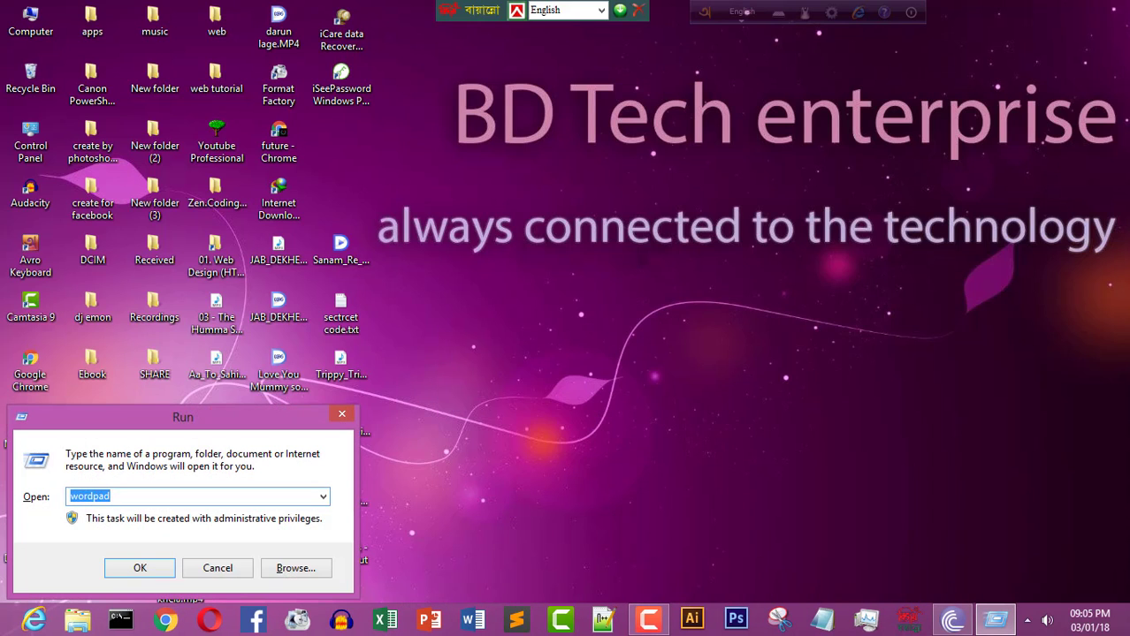
drag(264, 417, 878, 277)
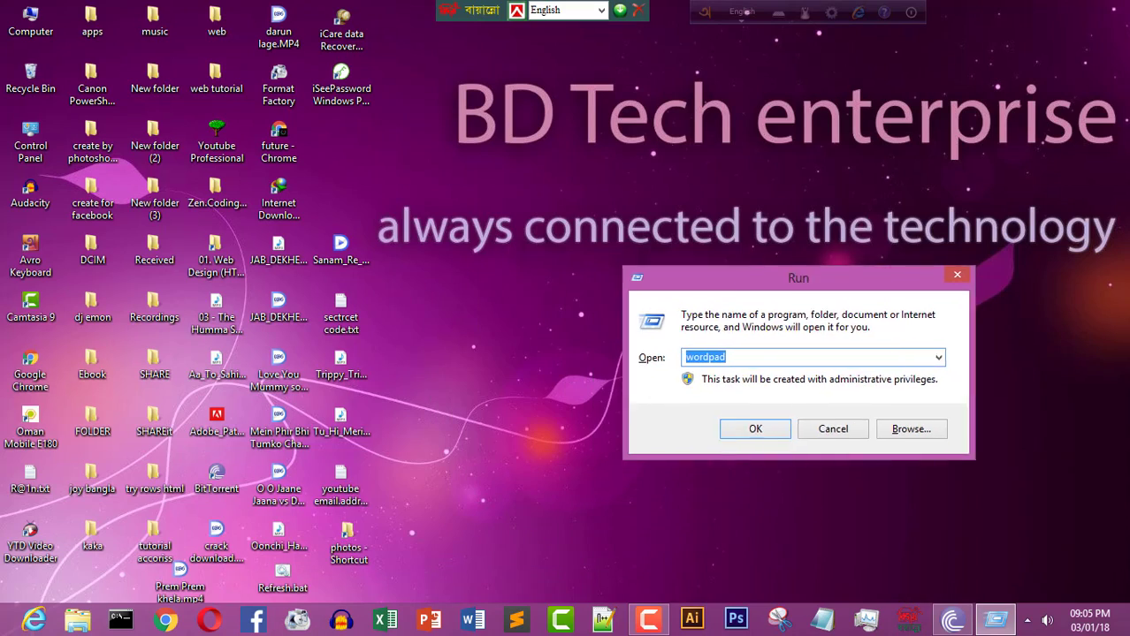
drag(798, 278, 900, 235)
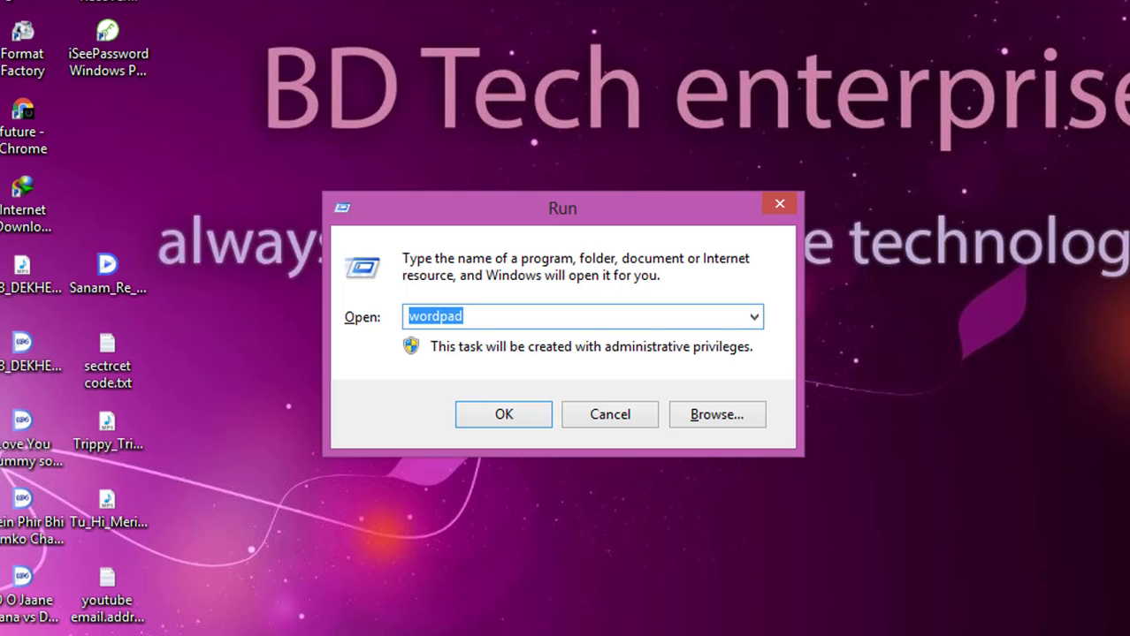
text(prefe)
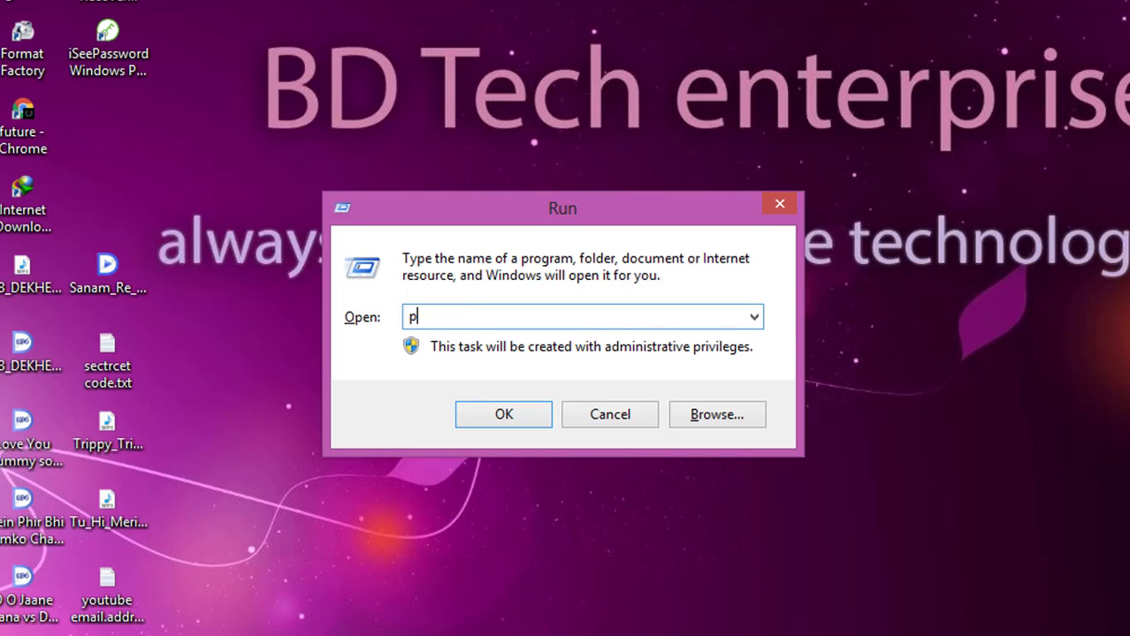
text(tch)
key(Return)
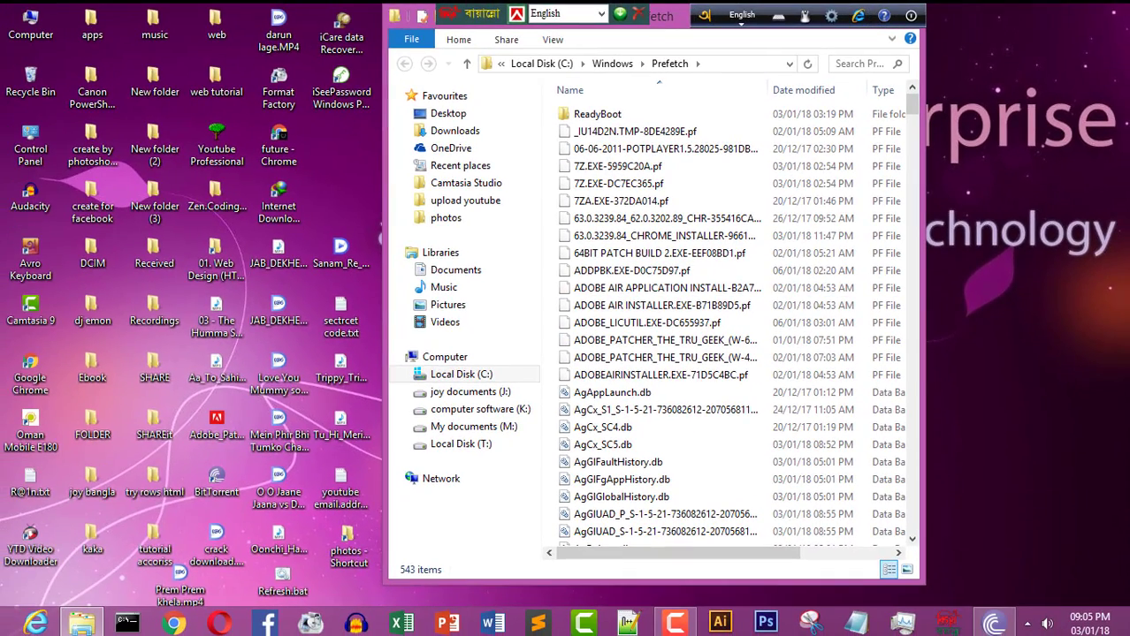
- Maximize the Prefetch folder window and permanently delete all the items in it
double_click(670, 16)
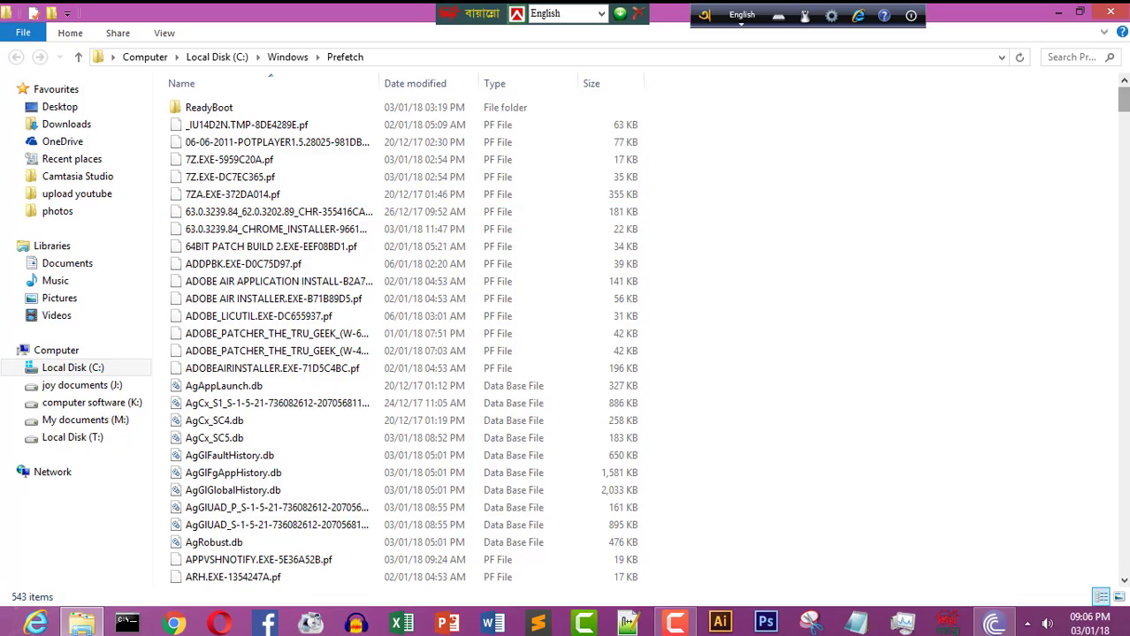
mouse_move(1123, 99)
mouse_down()
mouse_move(1123, 416)
mouse_move(1122, 99)
mouse_up()
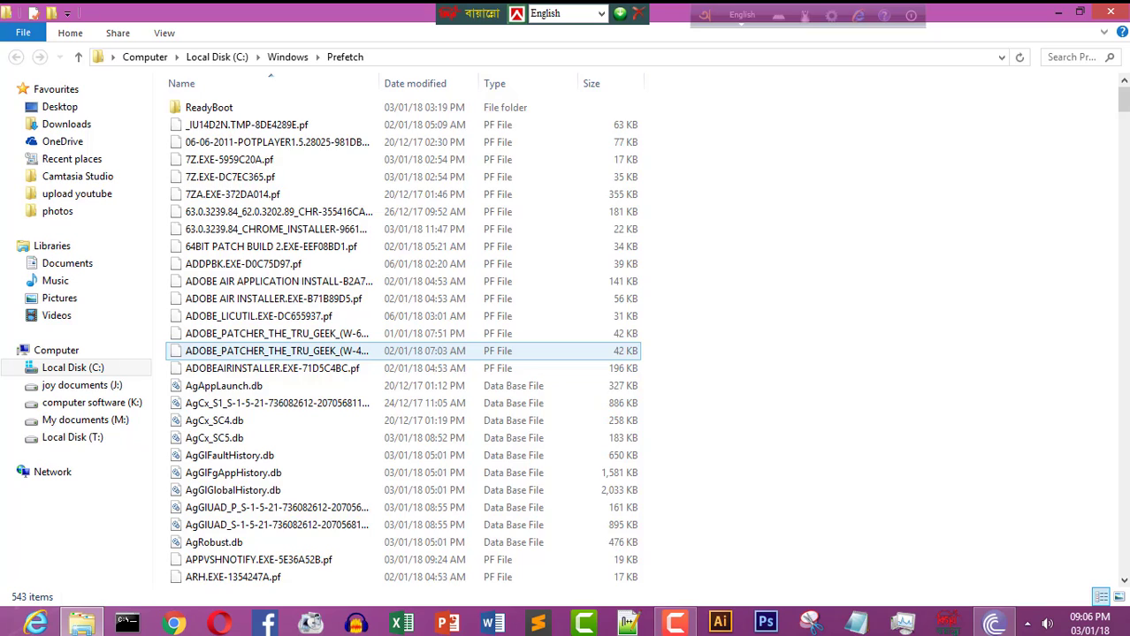
key(ctrl+a)
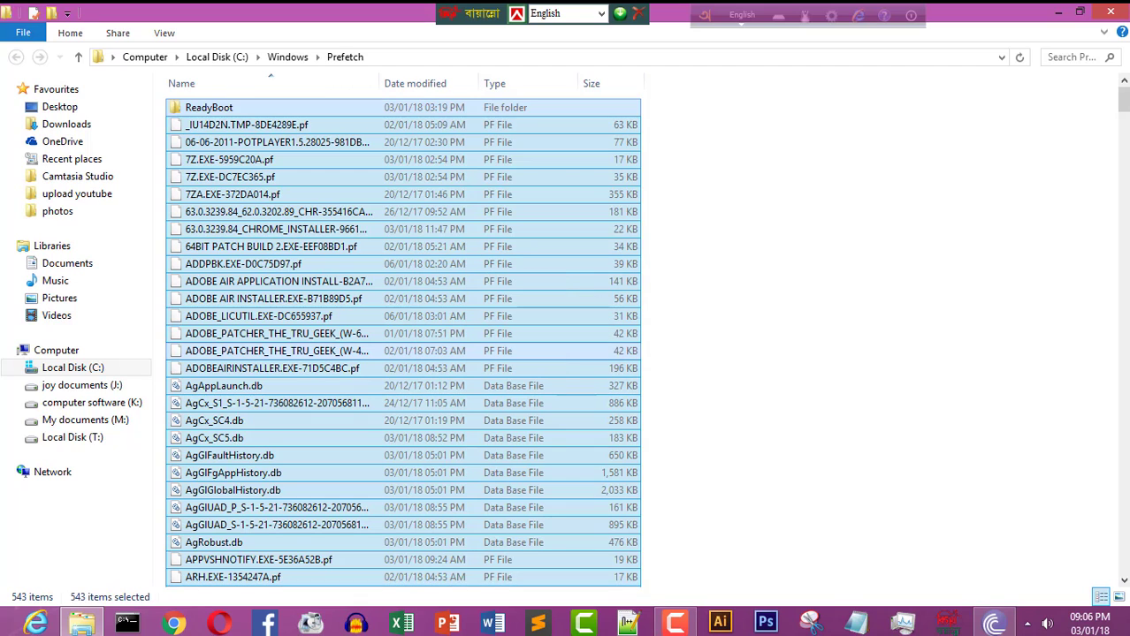
key(shift+Delete)
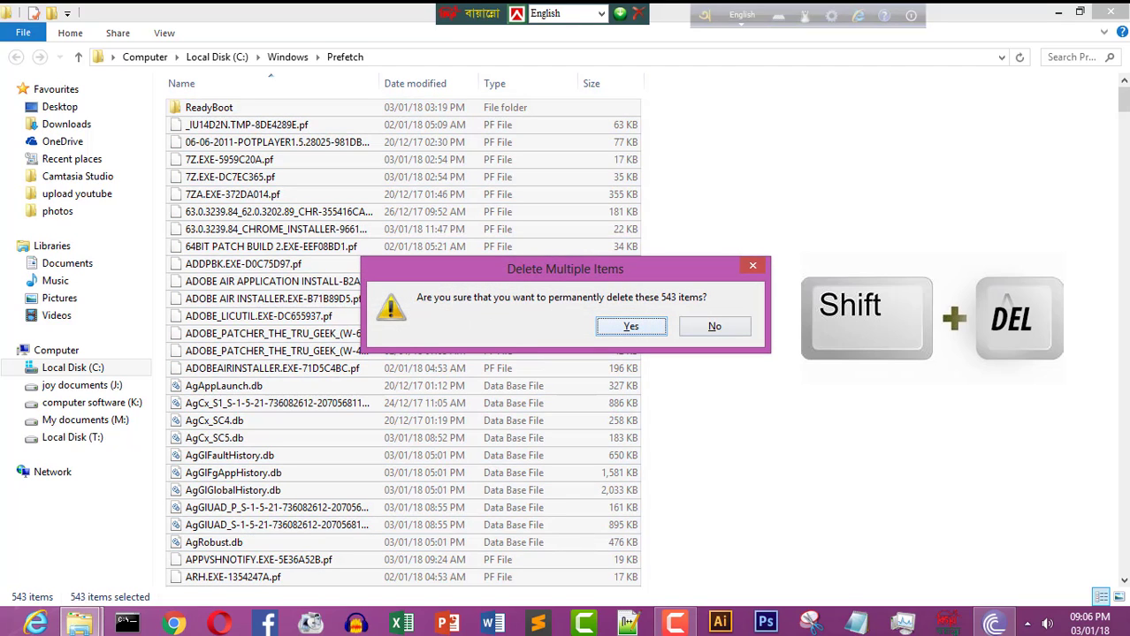
key(Return)
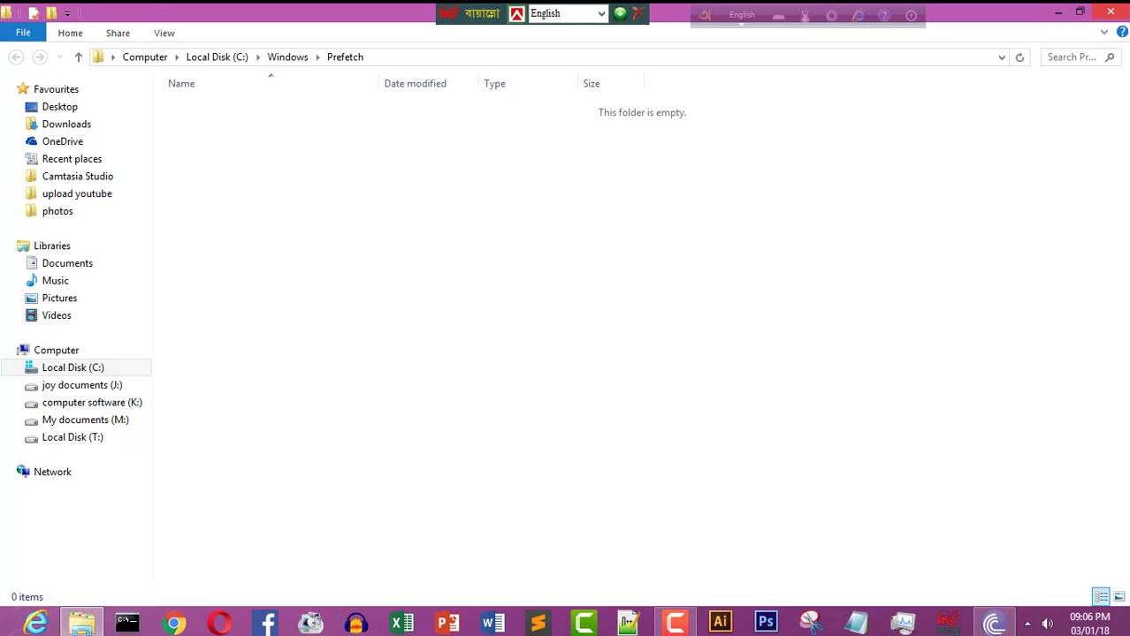
- Close the emptied Prefetch folder window and refresh the desktop twice
click(1109, 12)
right_click(617, 256)
click(661, 303)
right_click(604, 290)
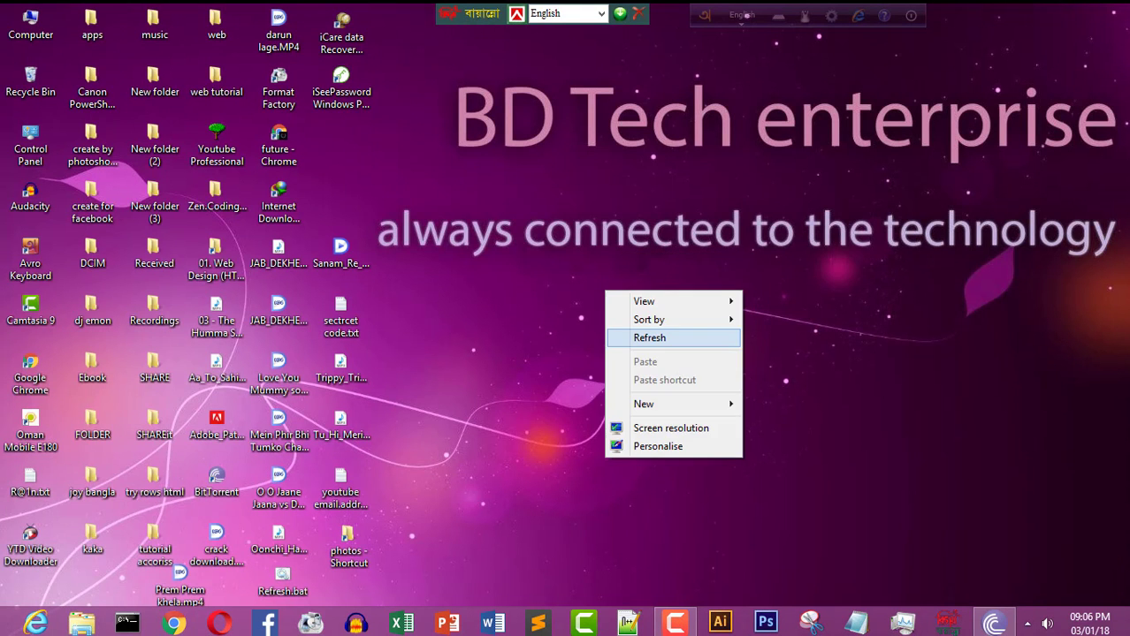
click(659, 337)
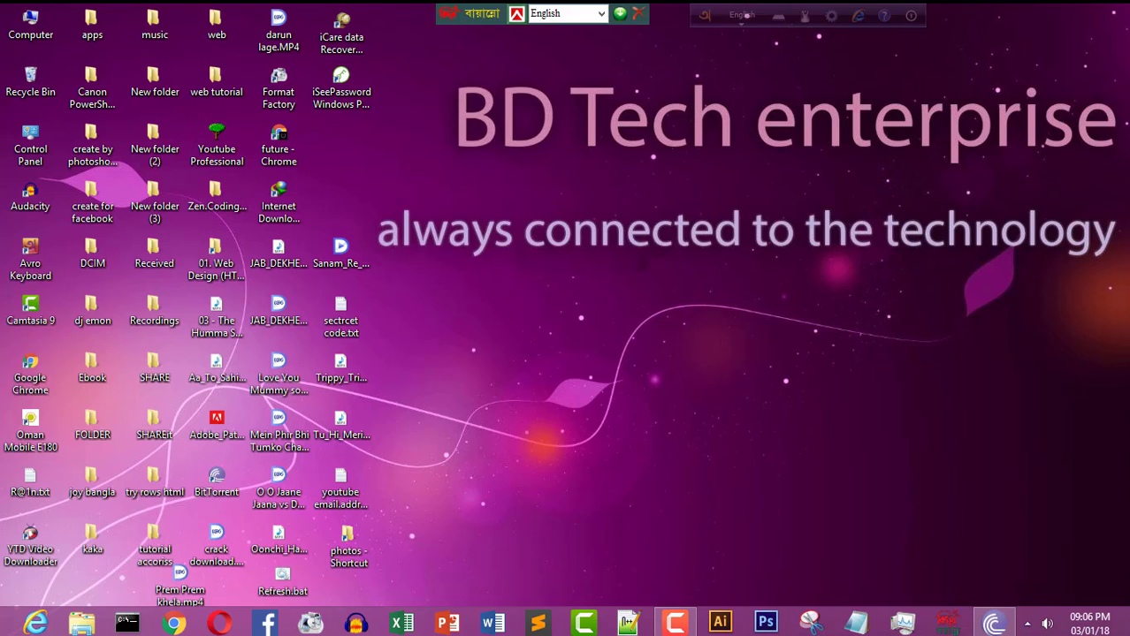
- Open the Windows Temp folder by running "temp" from the Run dialog
key(super+r)
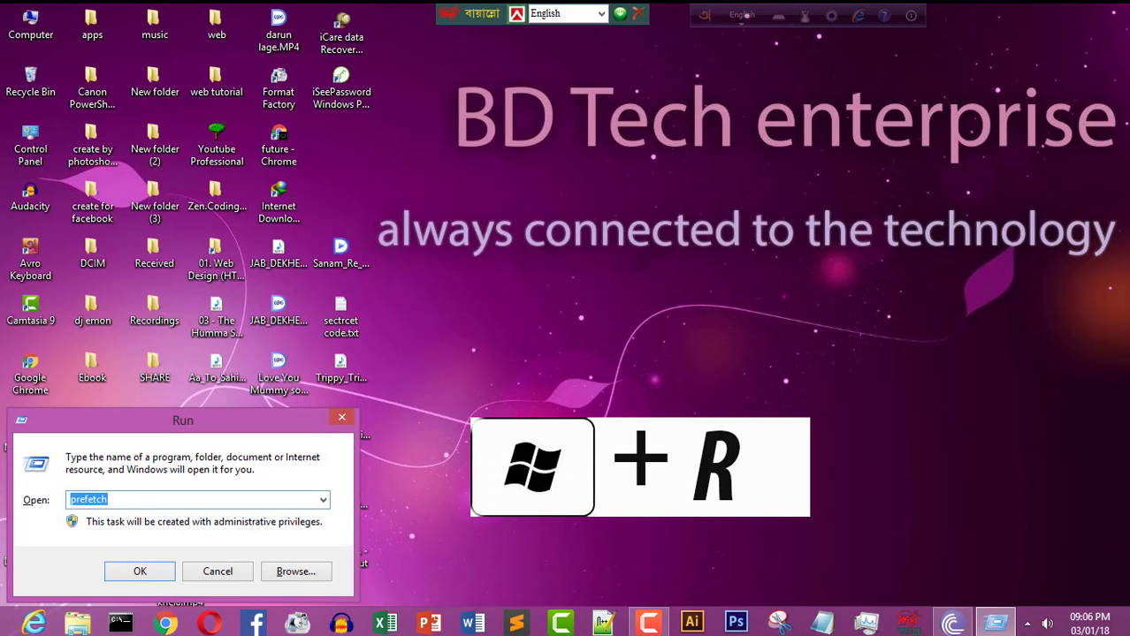
drag(183, 421, 640, 215)
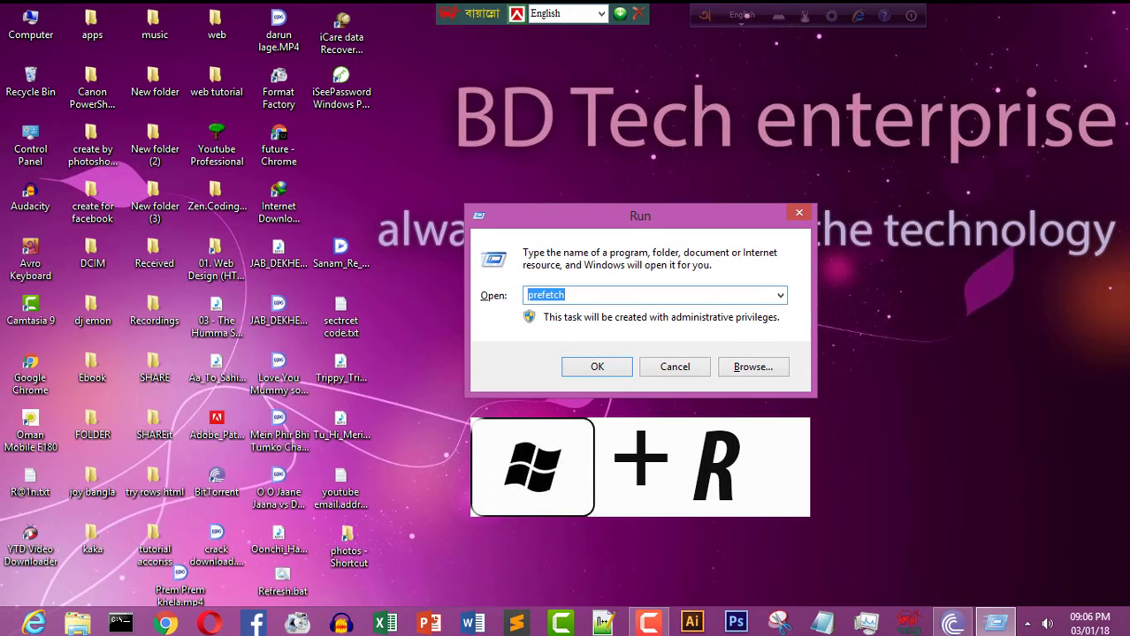
text(temp)
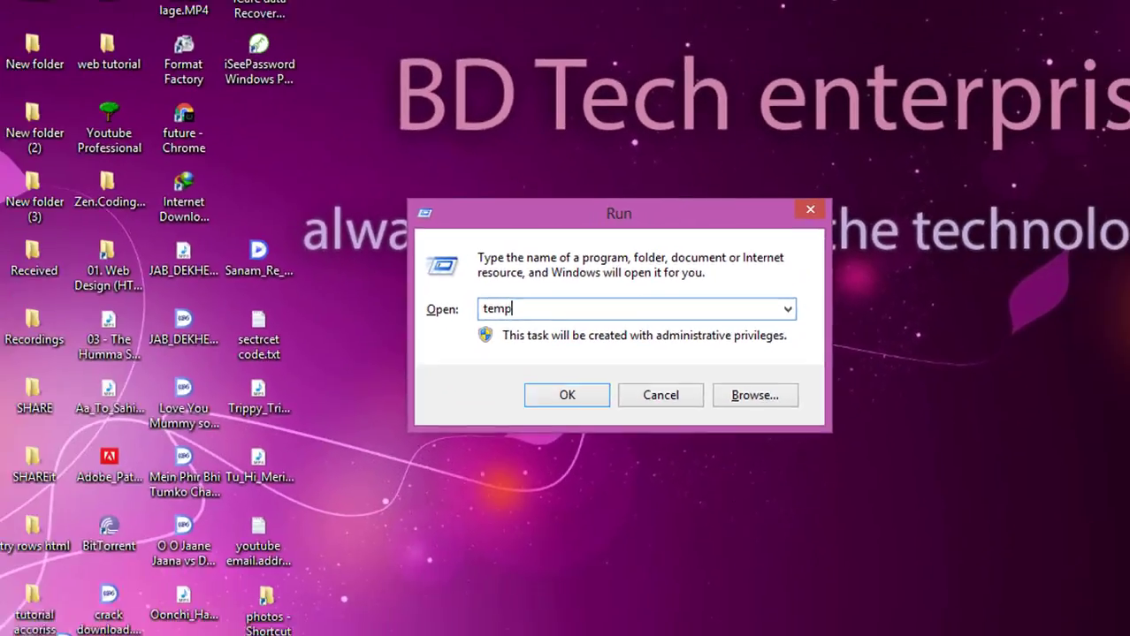
key(Return)
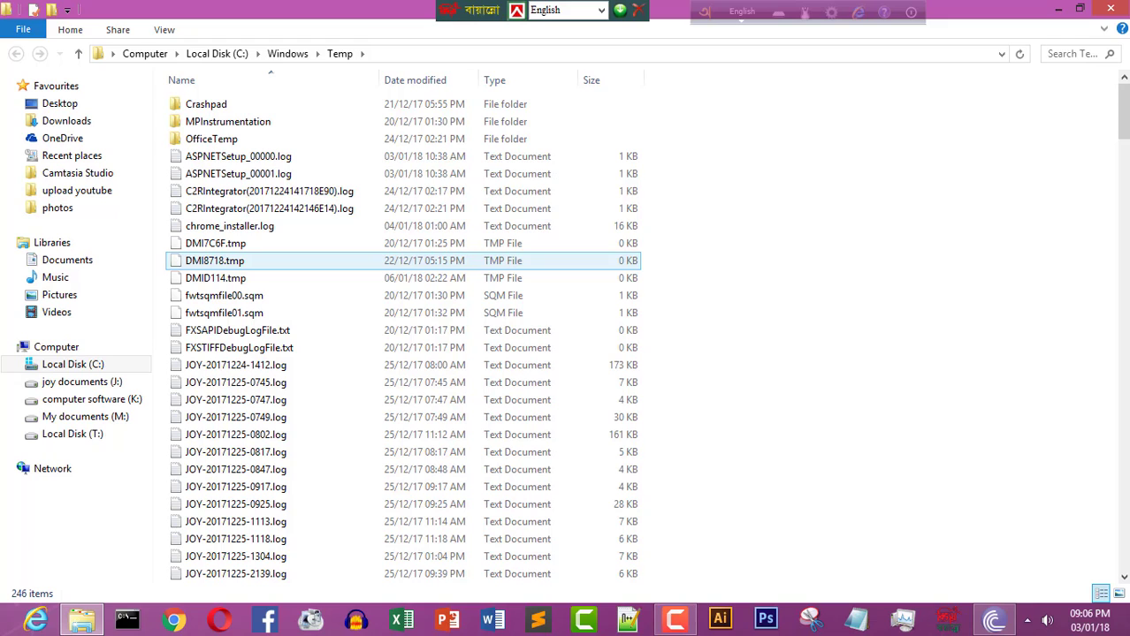
- Permanently delete all the items in the Windows Temp folder and refresh the desktop
key(ctrl+a)
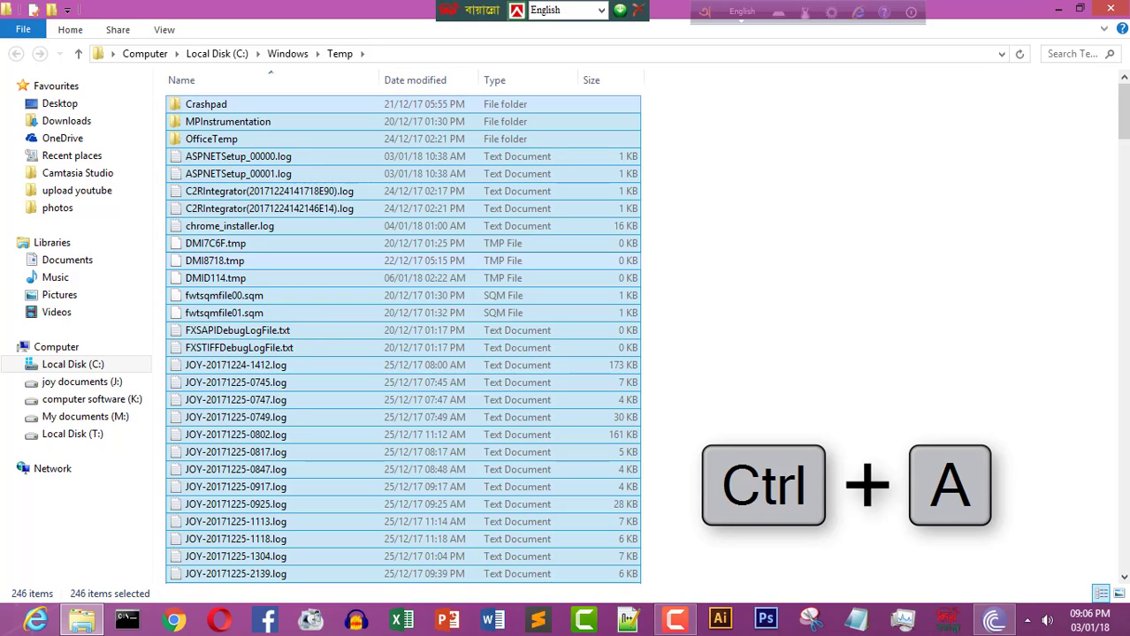
key(shift+Delete)
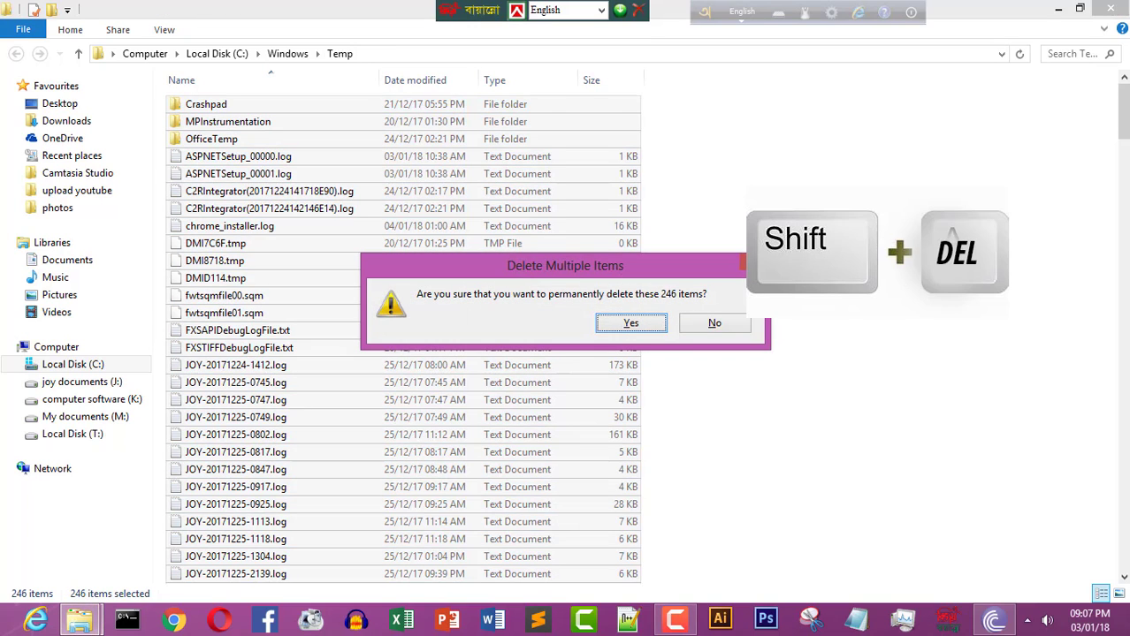
key(Return)
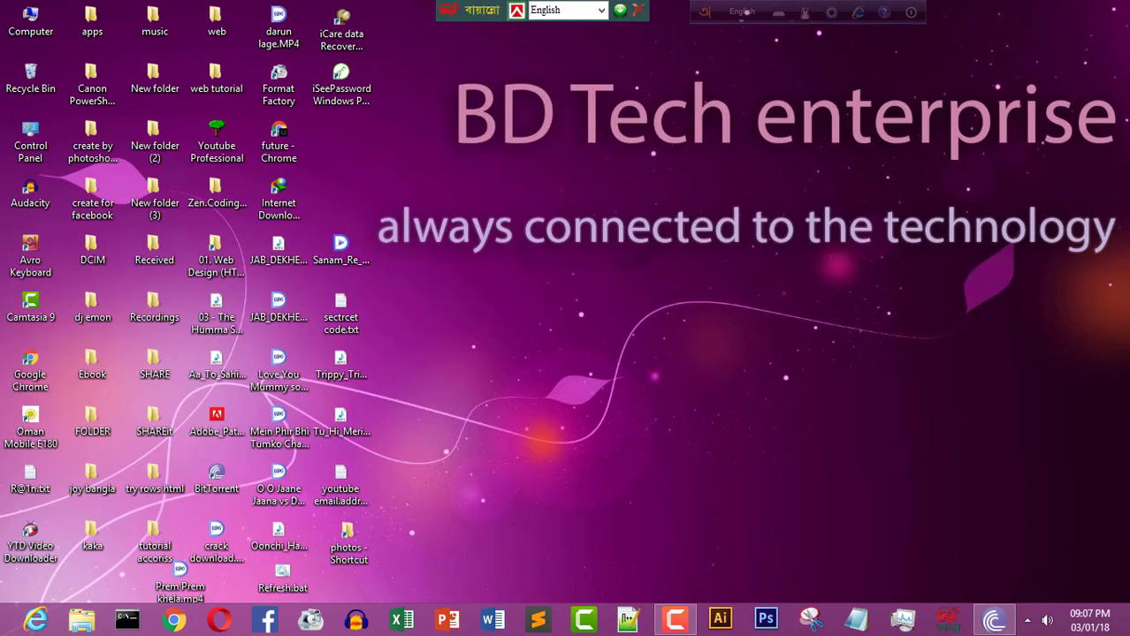
right_click(737, 269)
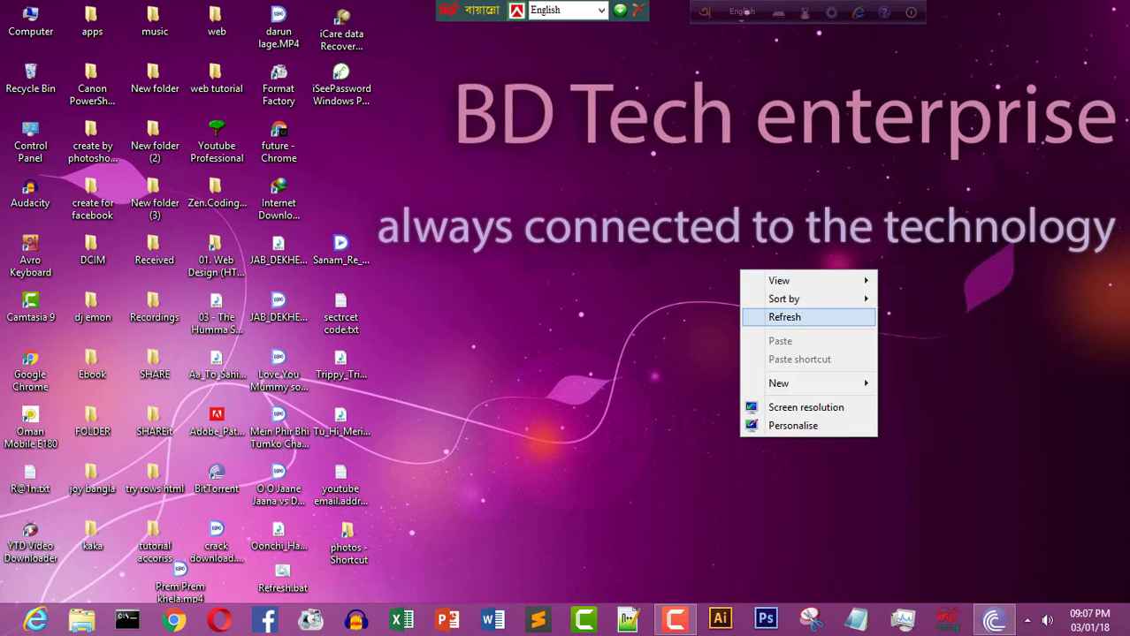
click(778, 316)
- Open the user account's local Temp folder by running "%temp%" from the Run dialog
key(super+r)
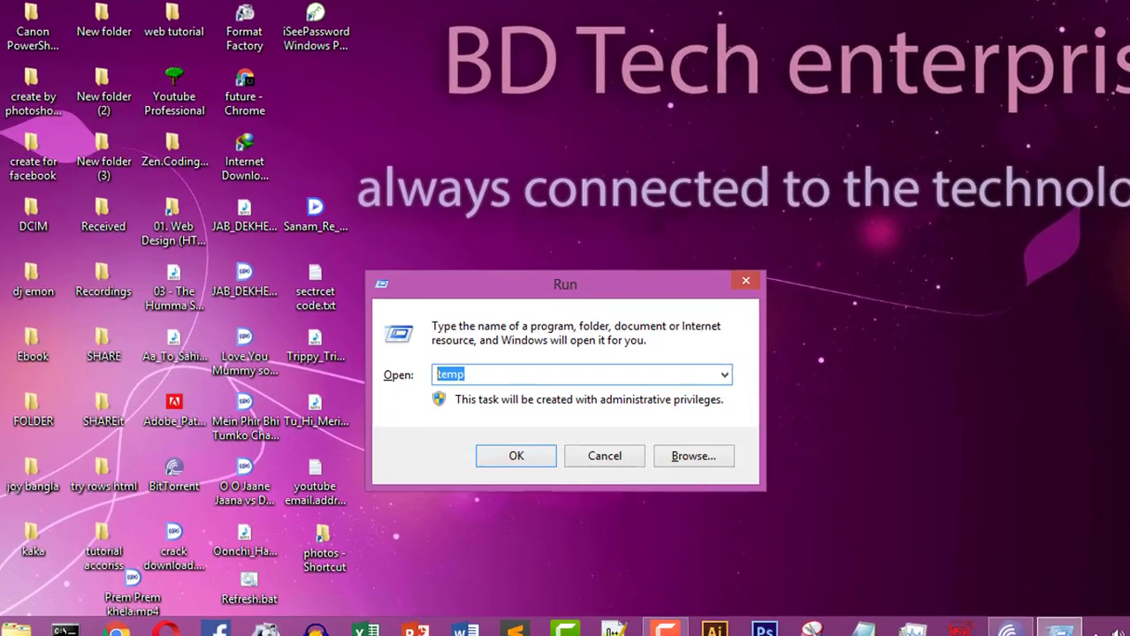
text(%)
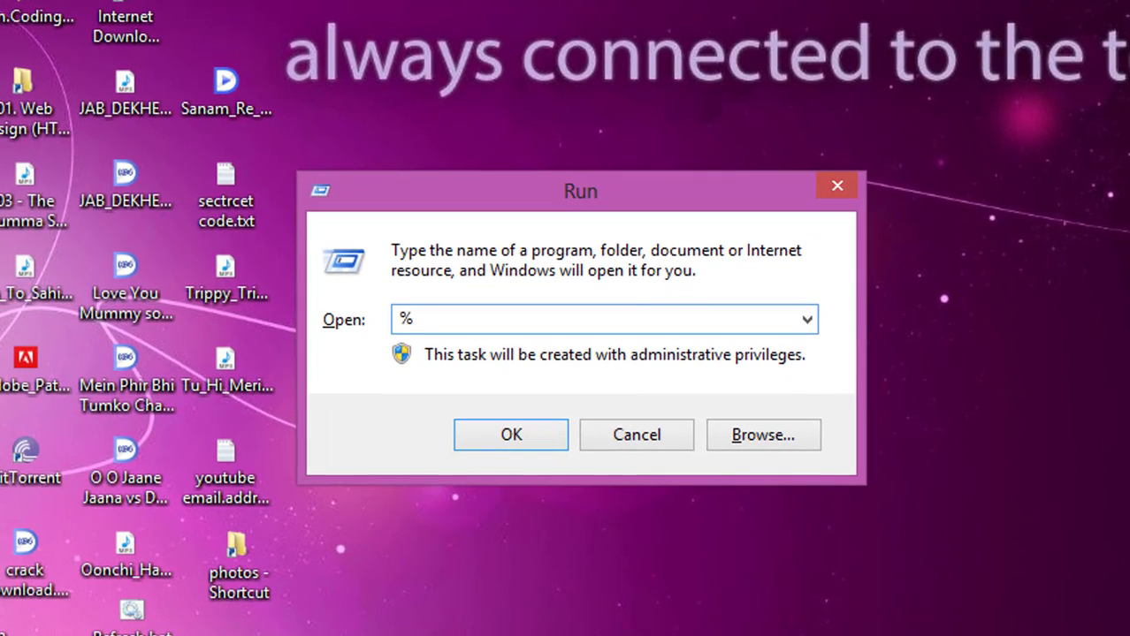
text(te)
key(BackSpace)
text(e,)
key(BackSpace)
text(mp%)
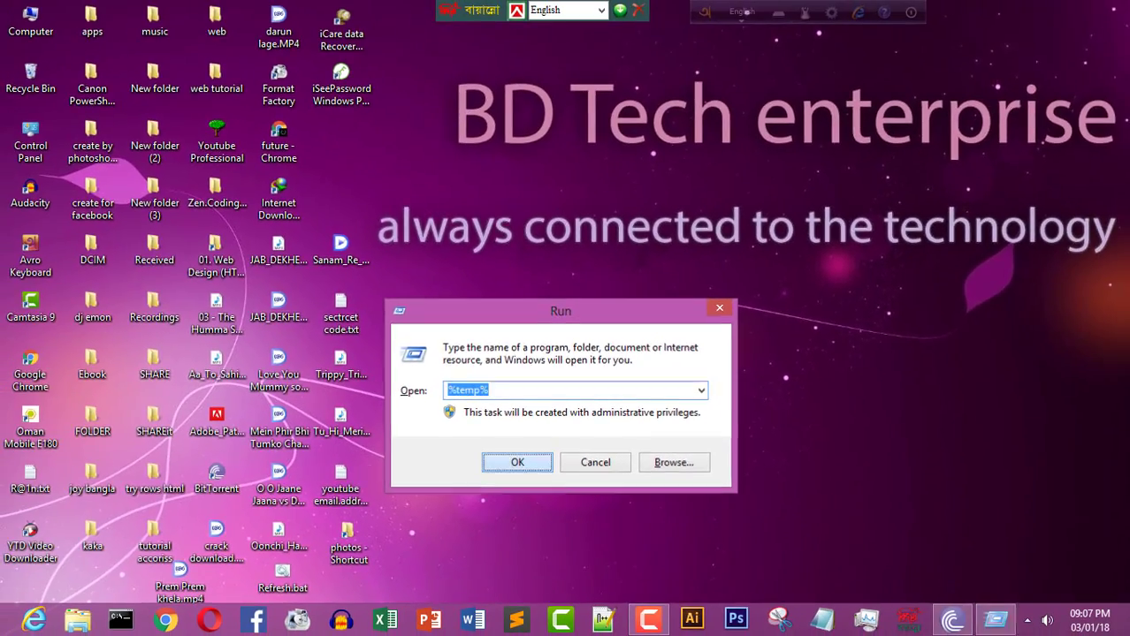
key(Return)
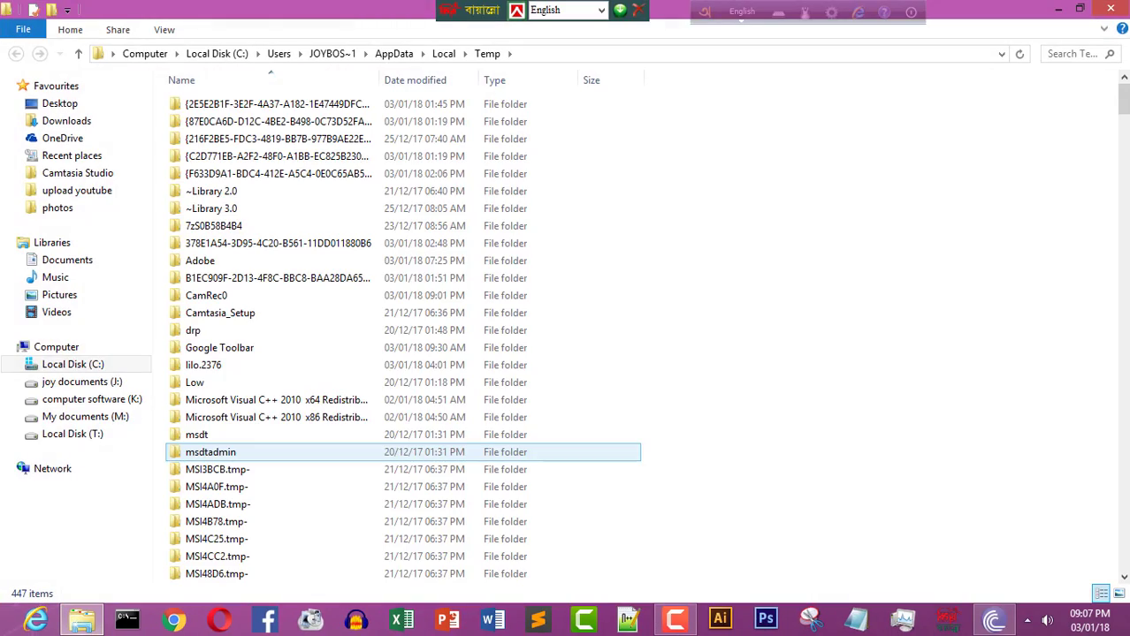
- Permanently delete all the items in the user's local Temp folder and return to the desktop
click(275, 400)
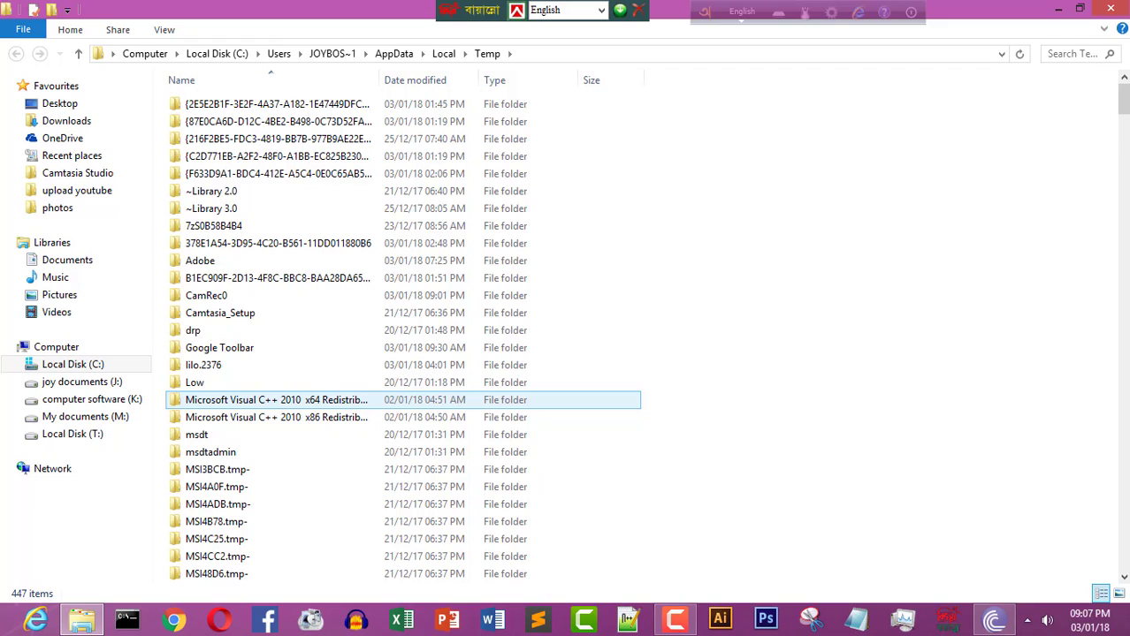
key(ctrl+a)
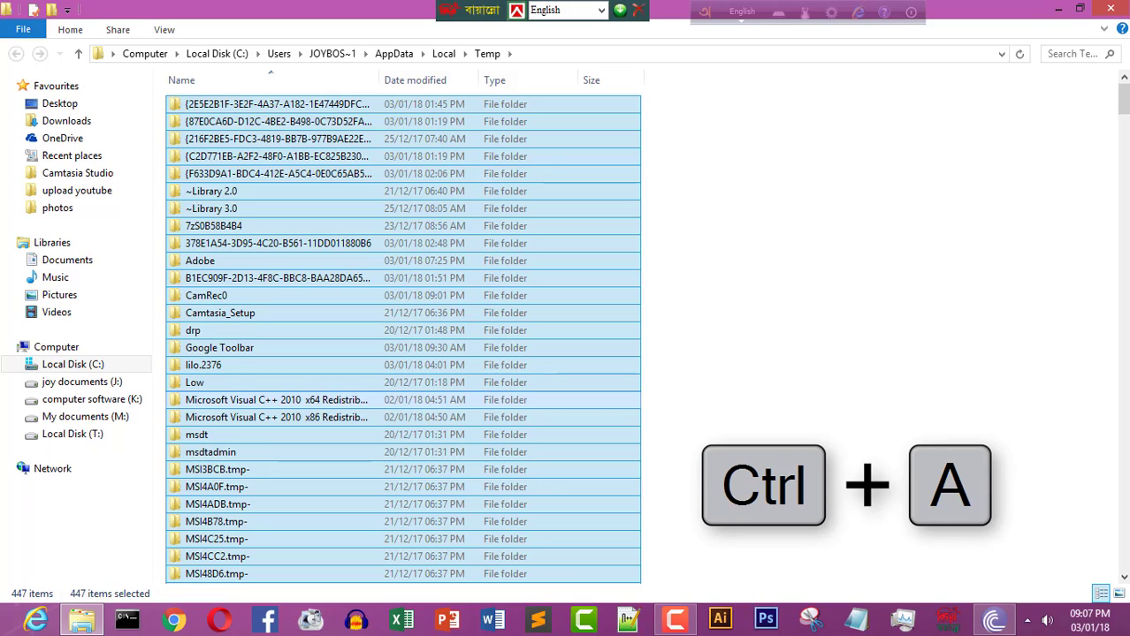
key(shift+Delete)
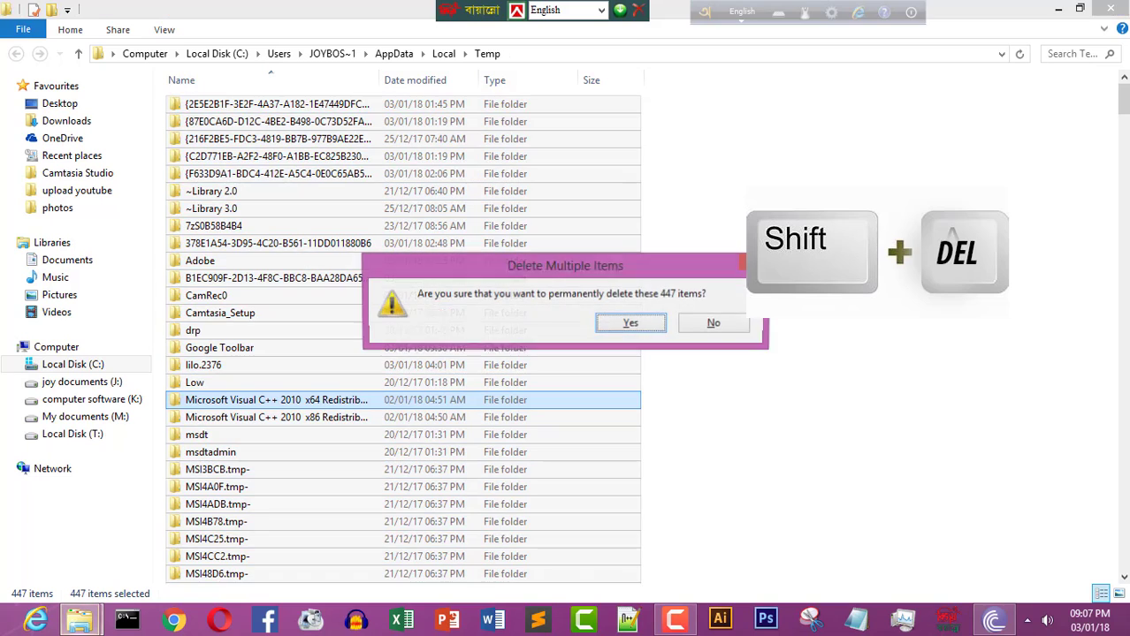
key(Return)
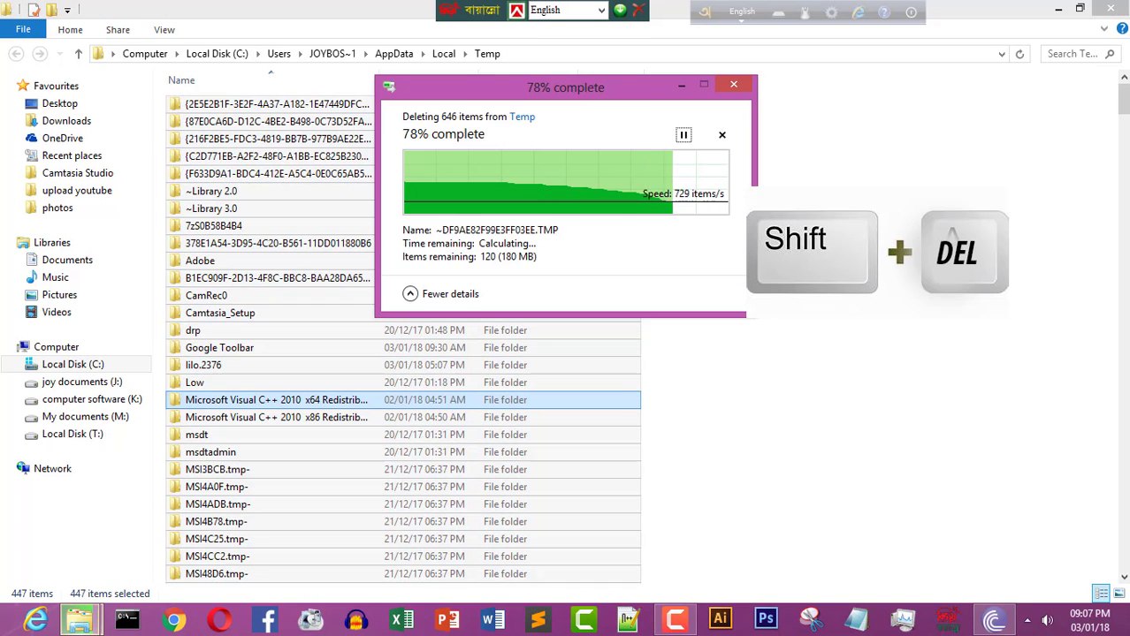
key(Escape)
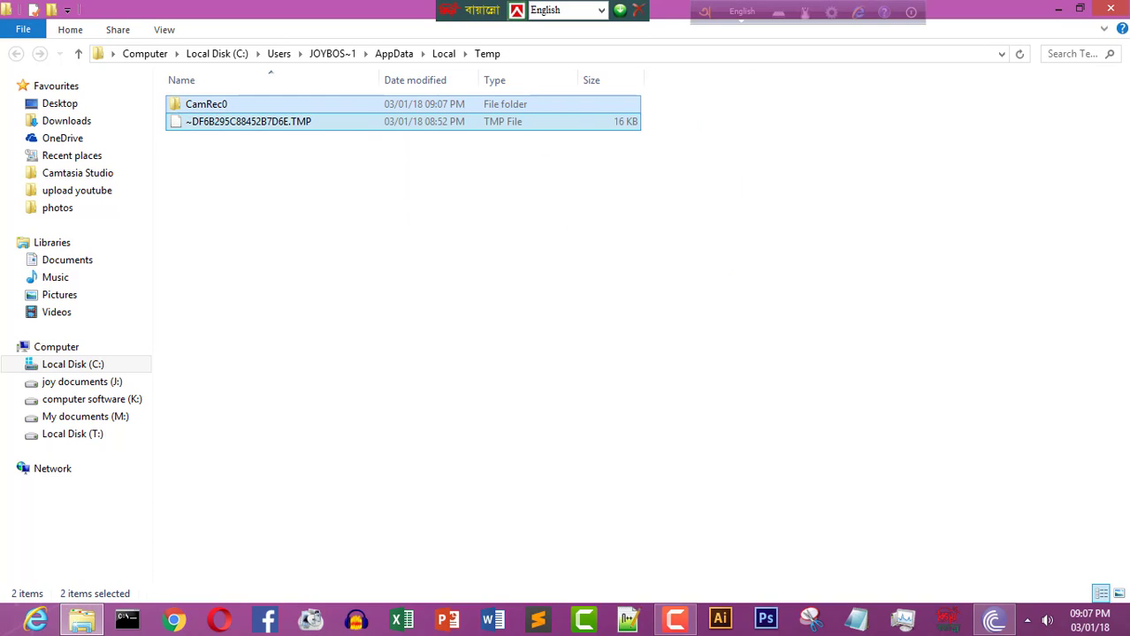
click(1128, 630)
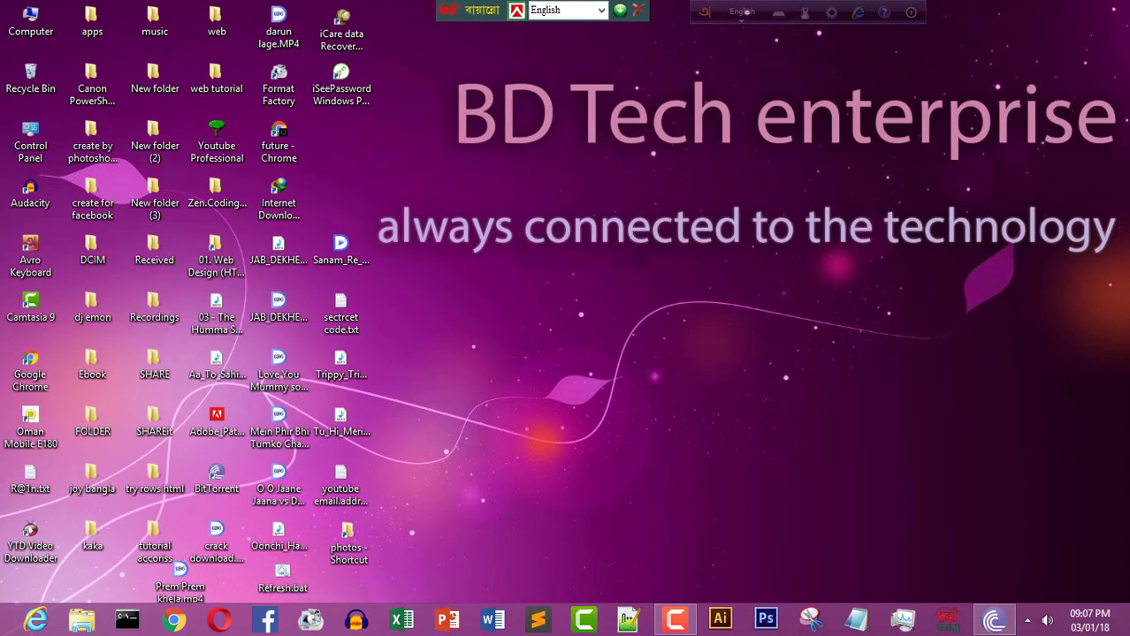
- Refresh the desktop six times in a row
right_click(728, 200)
click(772, 246)
right_click(670, 244)
click(707, 292)
right_click(637, 267)
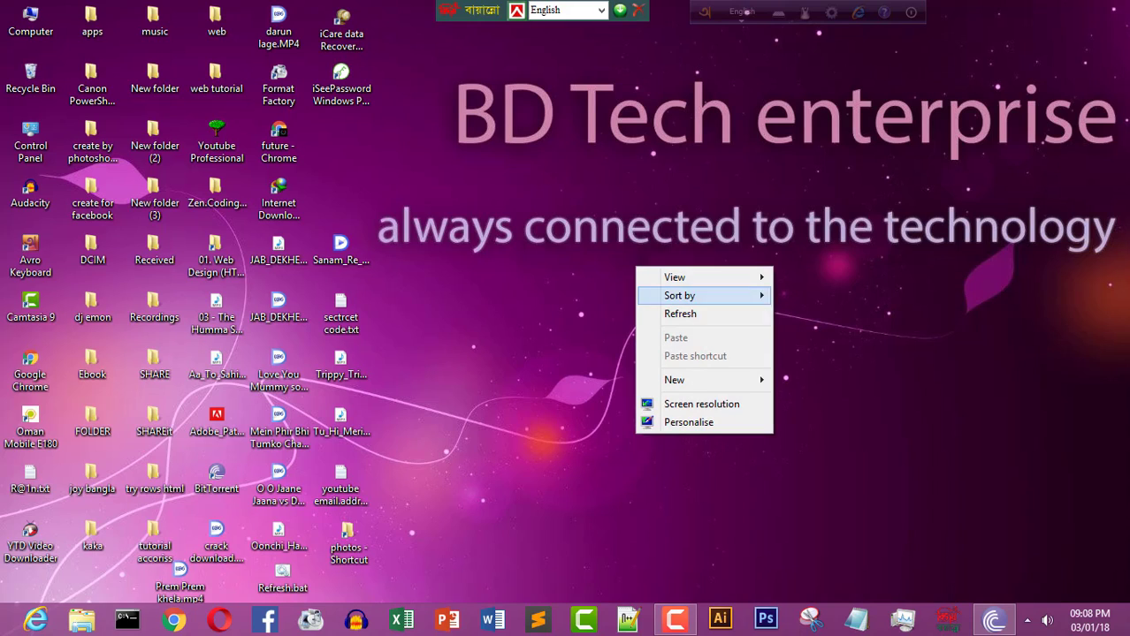
click(681, 313)
right_click(645, 276)
click(688, 322)
right_click(636, 250)
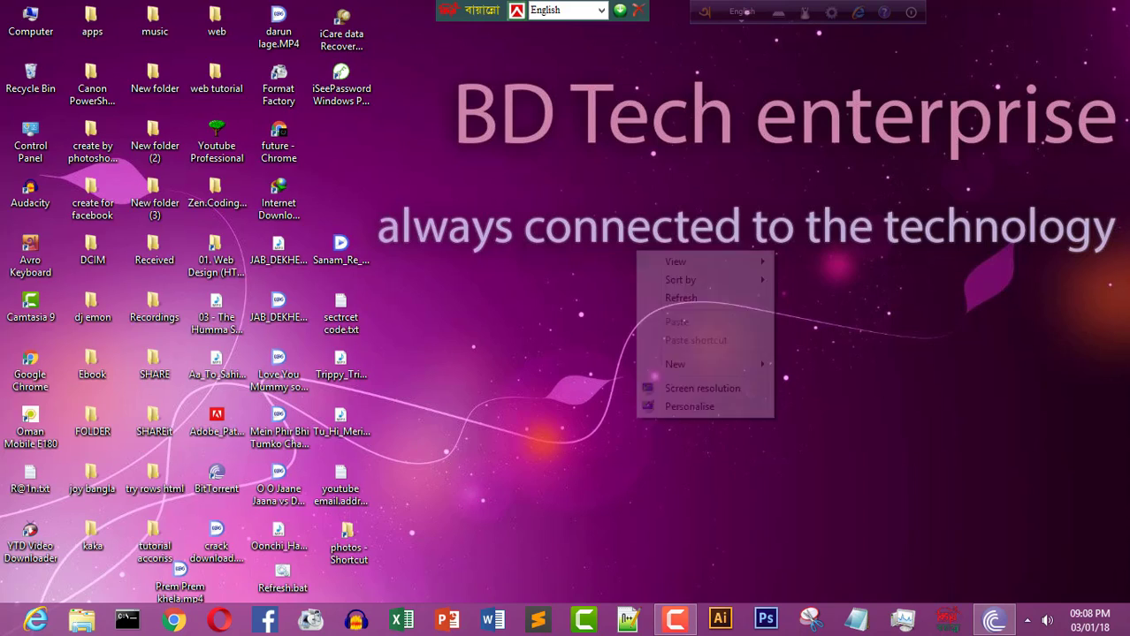
click(672, 295)
right_click(619, 285)
click(672, 332)
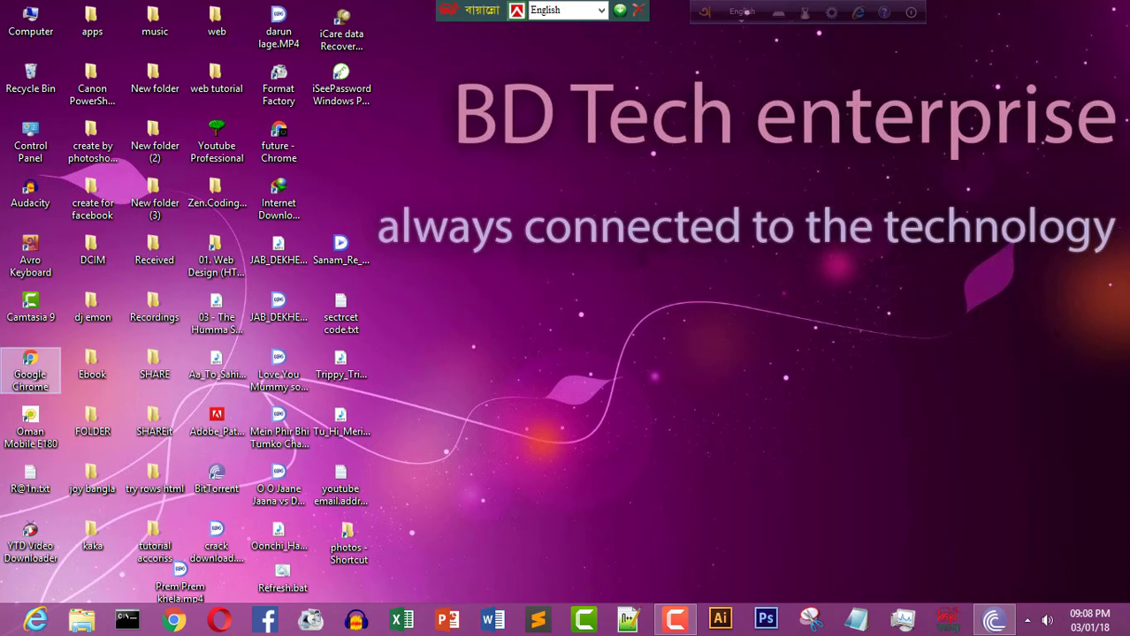
- Open the list of installed programs from Control Panel and maximize its window
double_click(30, 142)
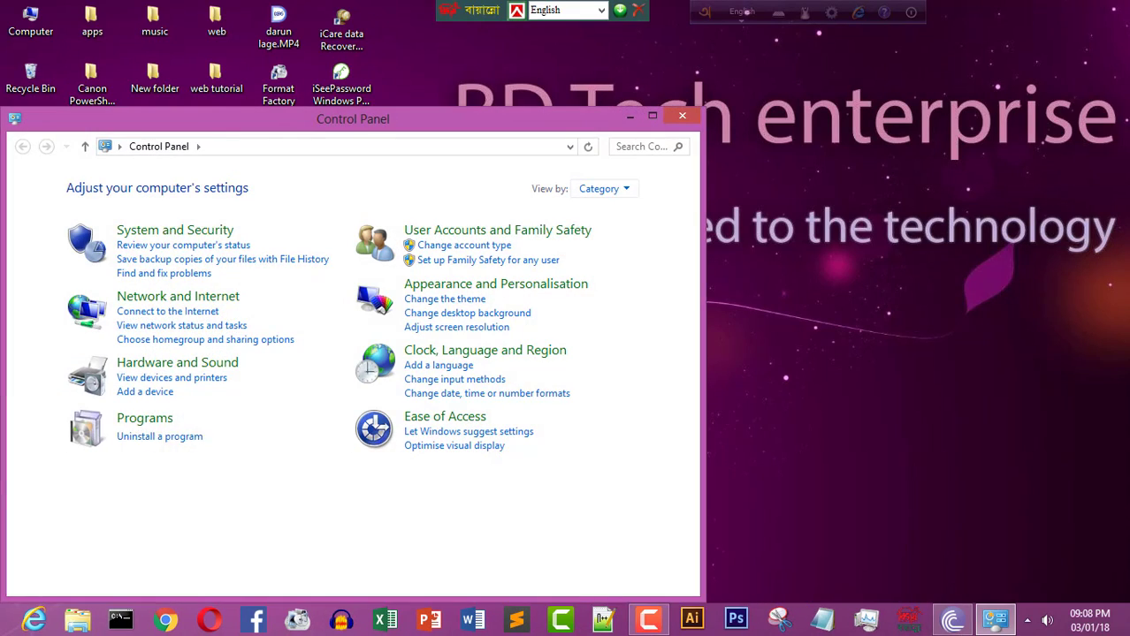
click(160, 436)
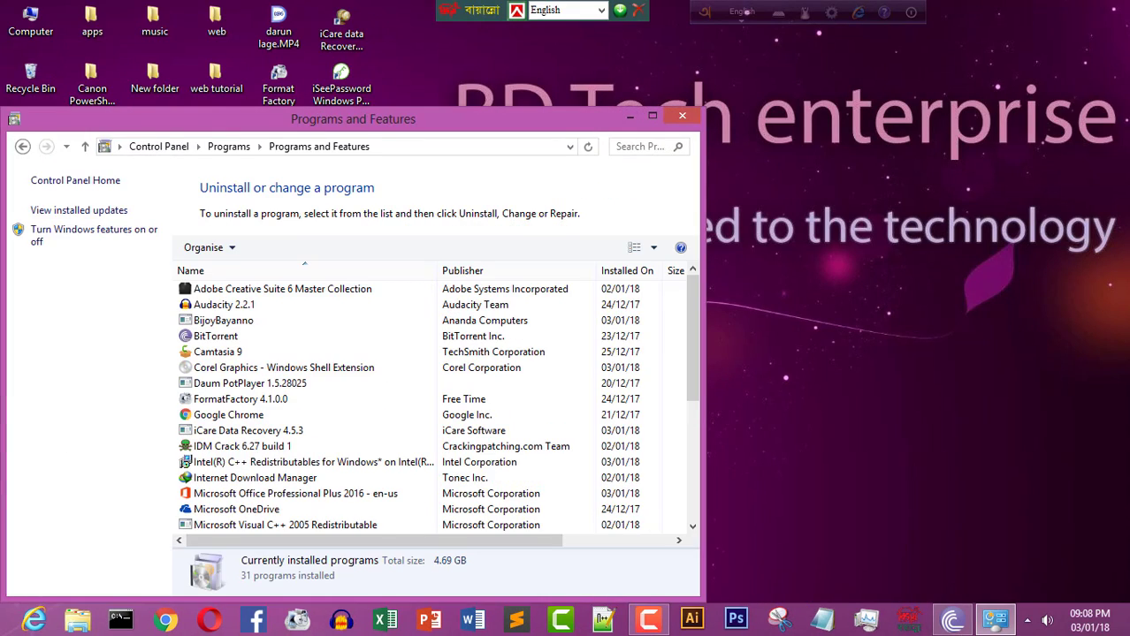
drag(353, 119, 512, 50)
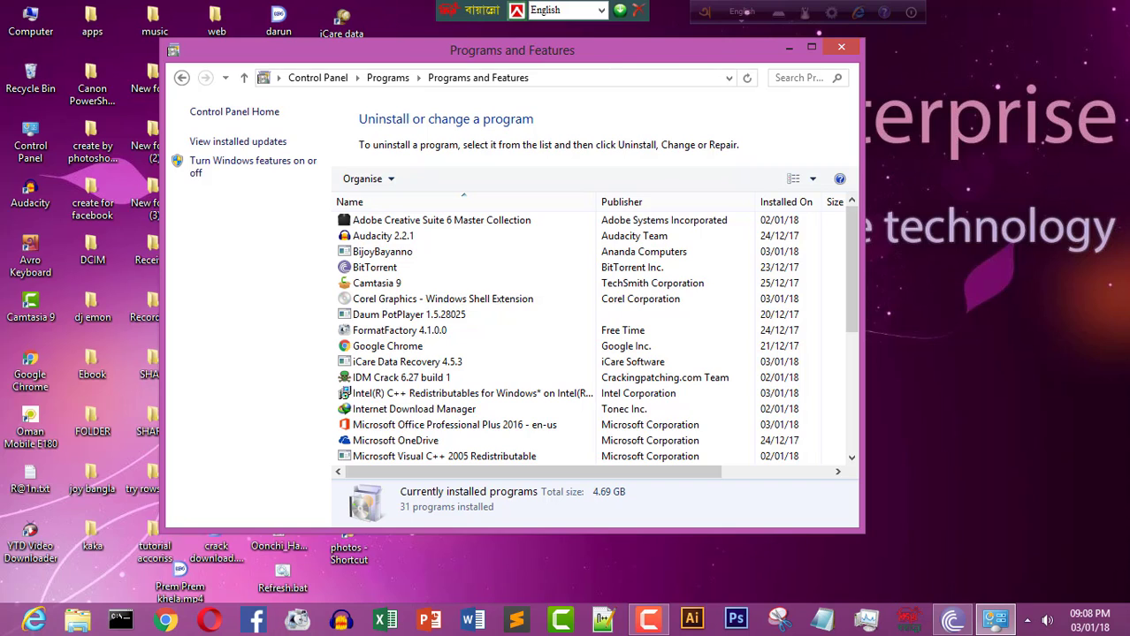
click(810, 47)
- Look through the full list of installed programs for software that could be uninstalled
scroll(353, 303, down, 1)
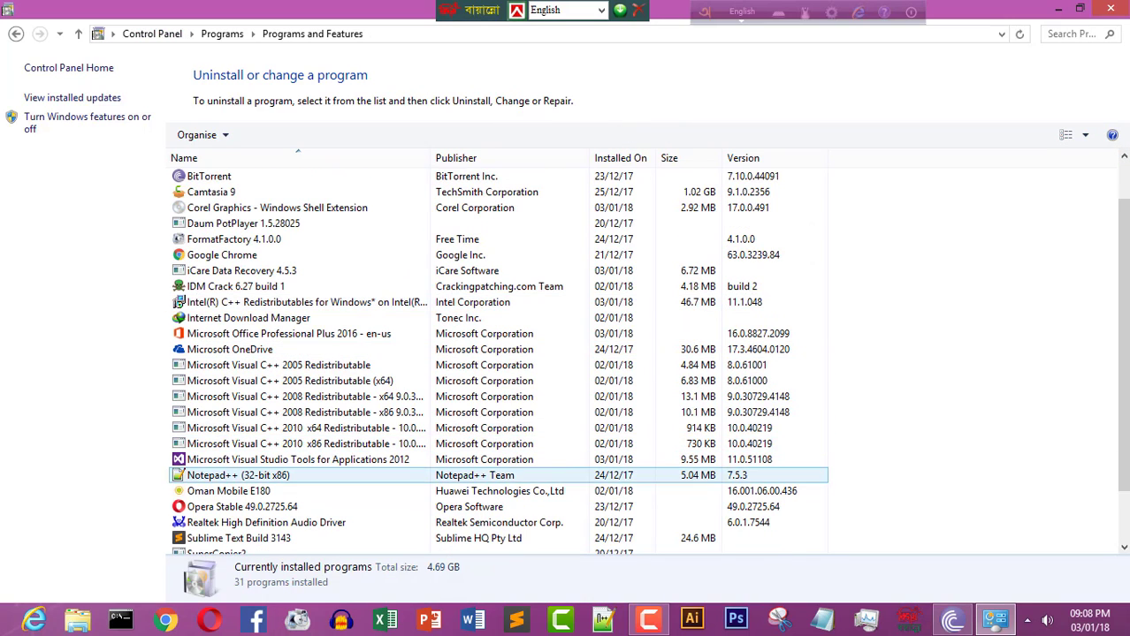
scroll(353, 350, down, 2)
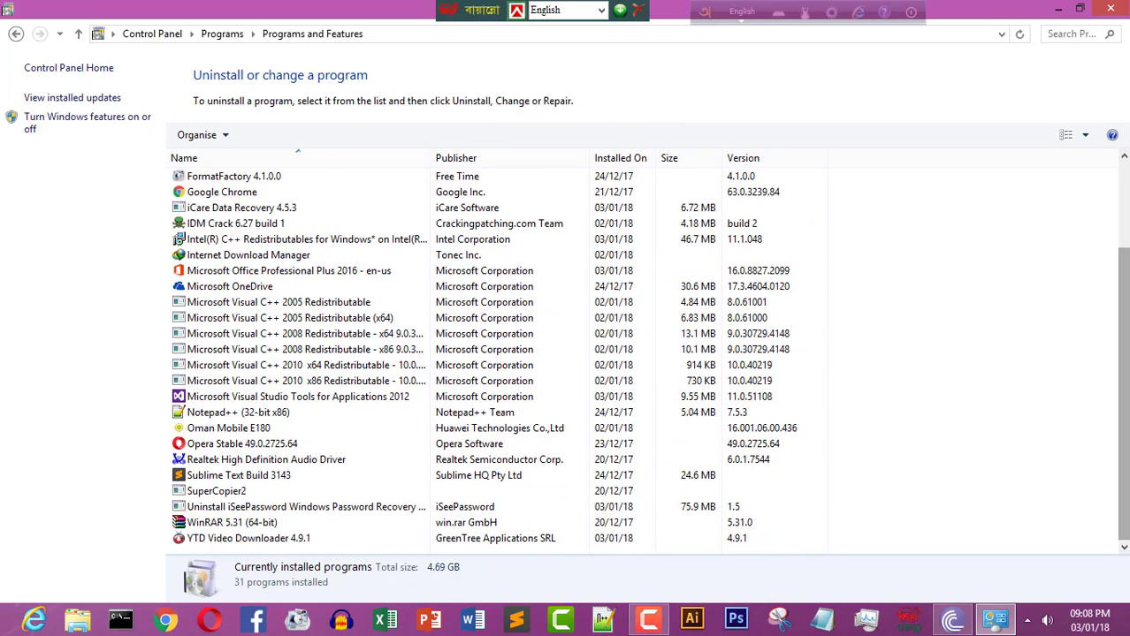
scroll(650, 362, up, 3)
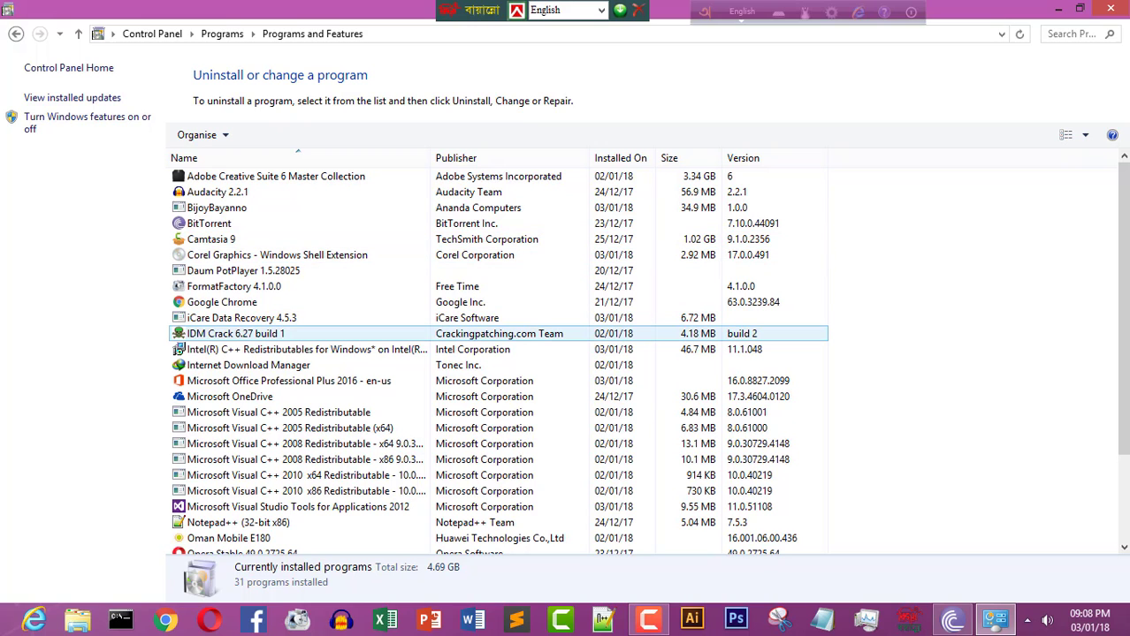
scroll(1123, 353, down, 3)
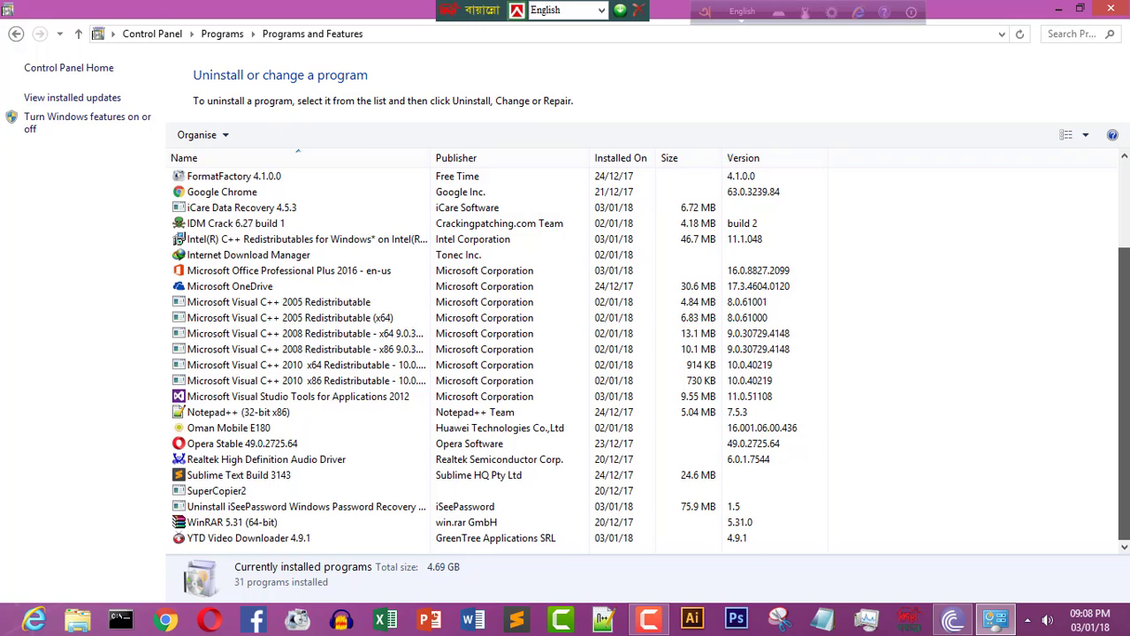
scroll(650, 362, up, 3)
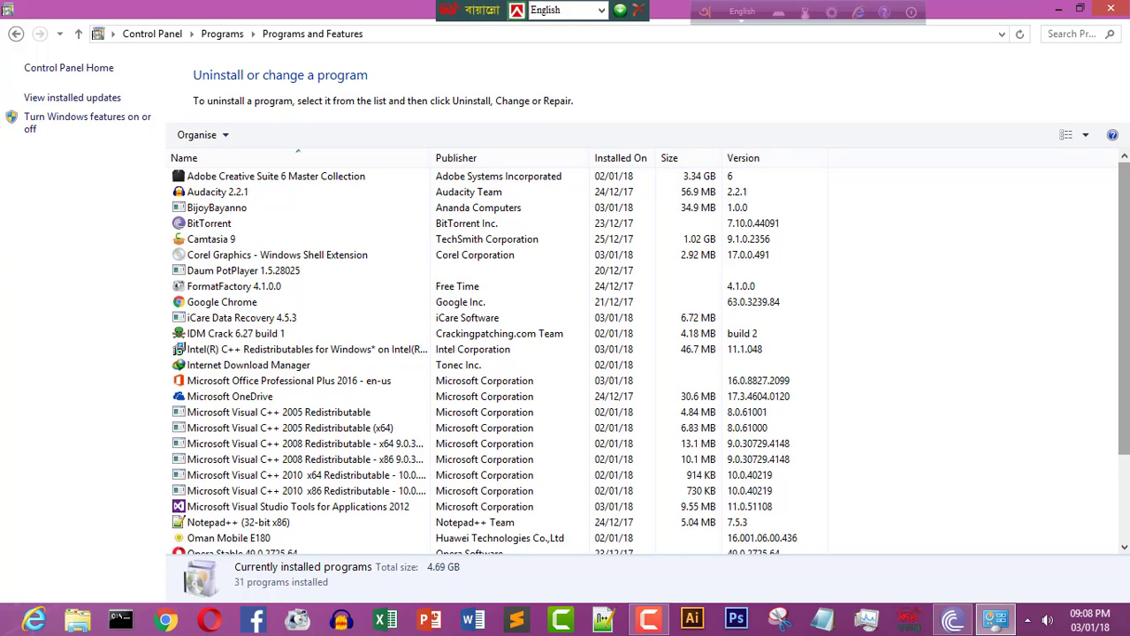
scroll(650, 361, down, 3)
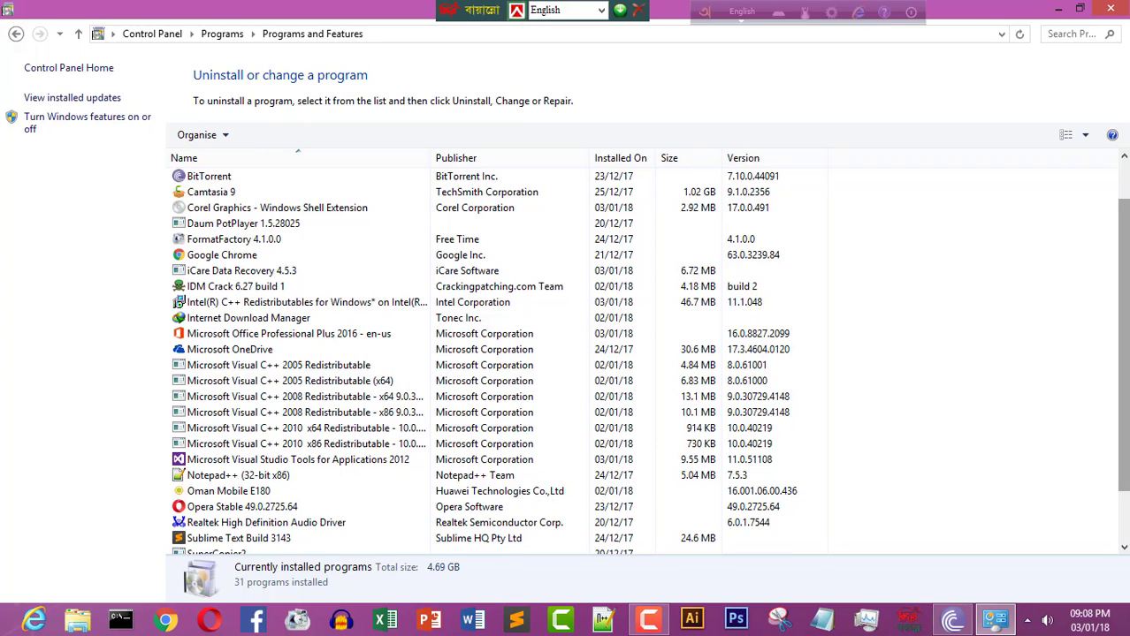
click(495, 381)
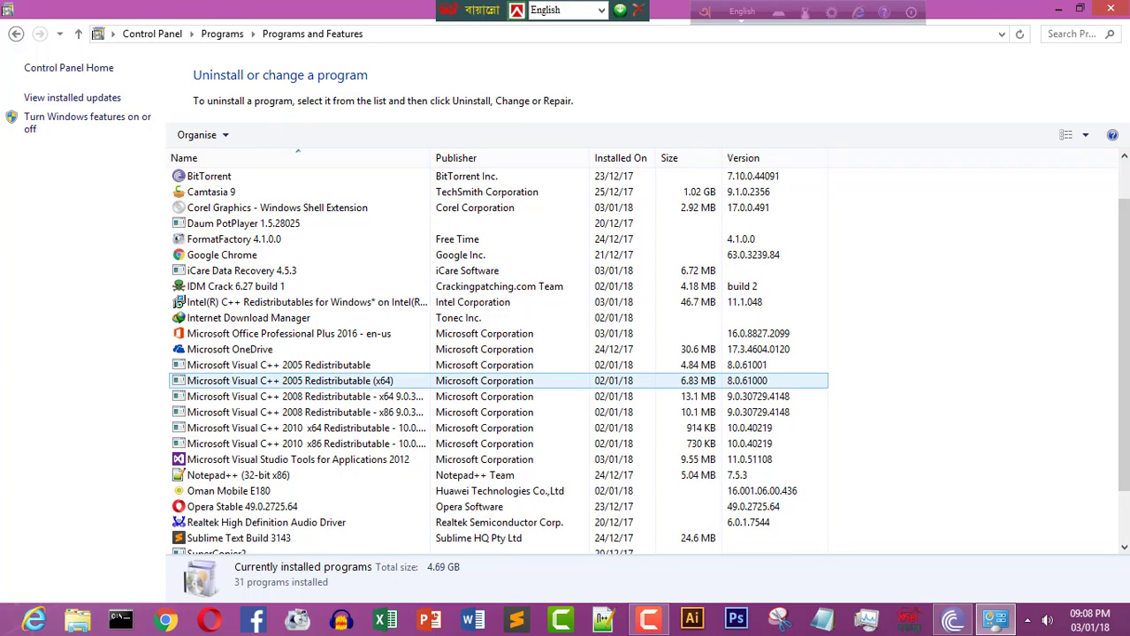
click(495, 365)
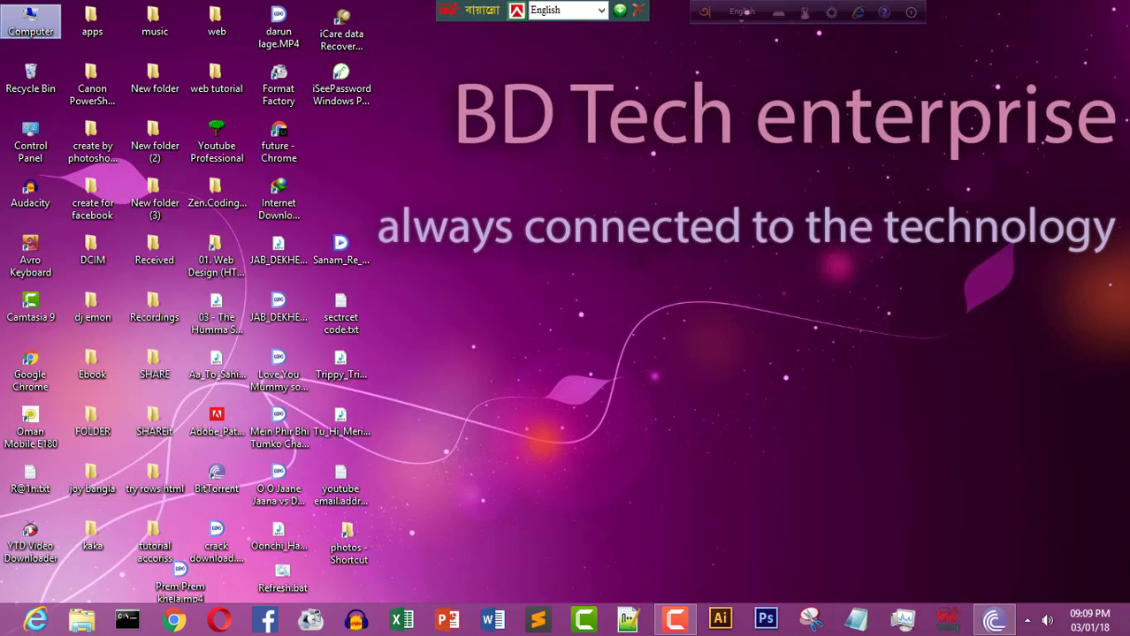
- Open the Computer window showing the hard disk drives and move to Local Disk (C:)
double_click(27, 23)
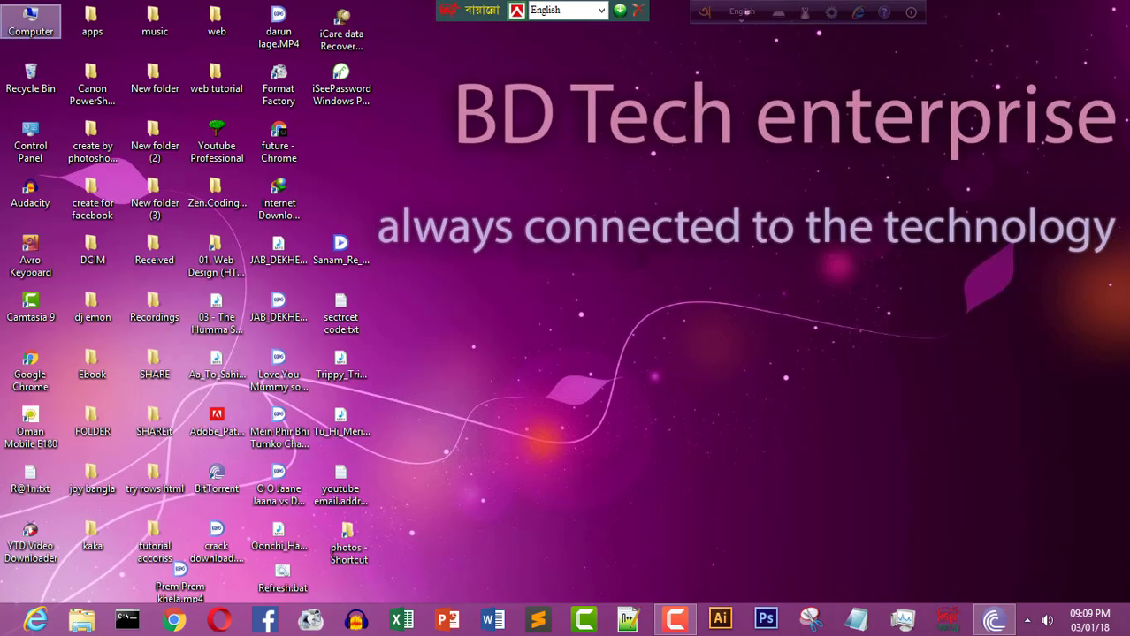
click(25, 27)
key(Escape)
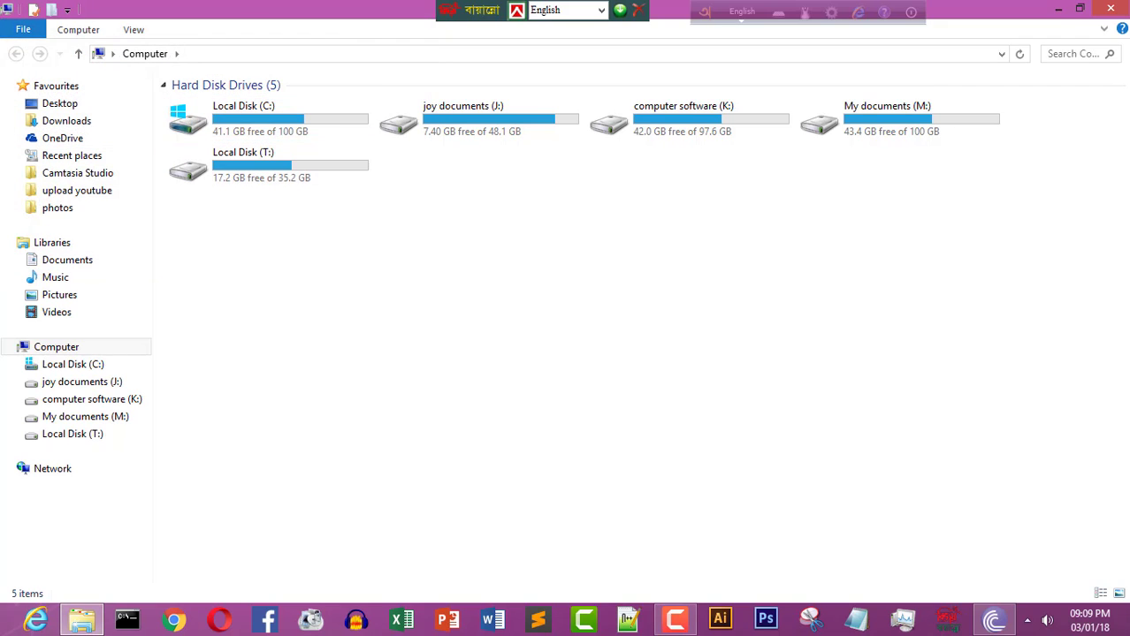
key(Down)
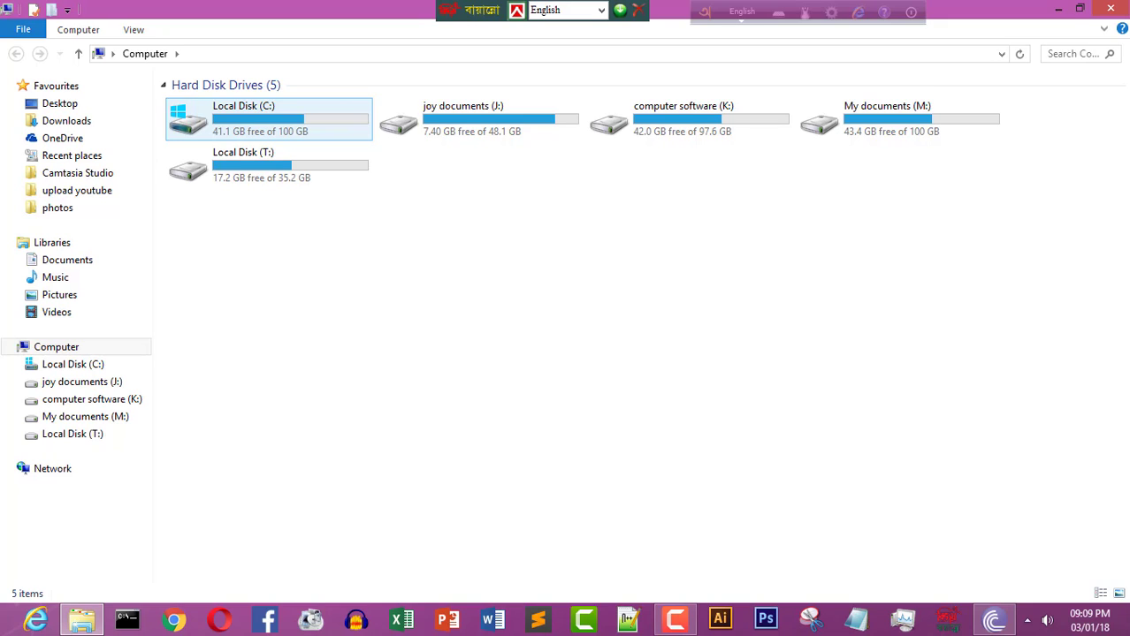
- Open the properties of Local Disk (C:) and start Disk Clean-up for that drive
right_click(249, 110)
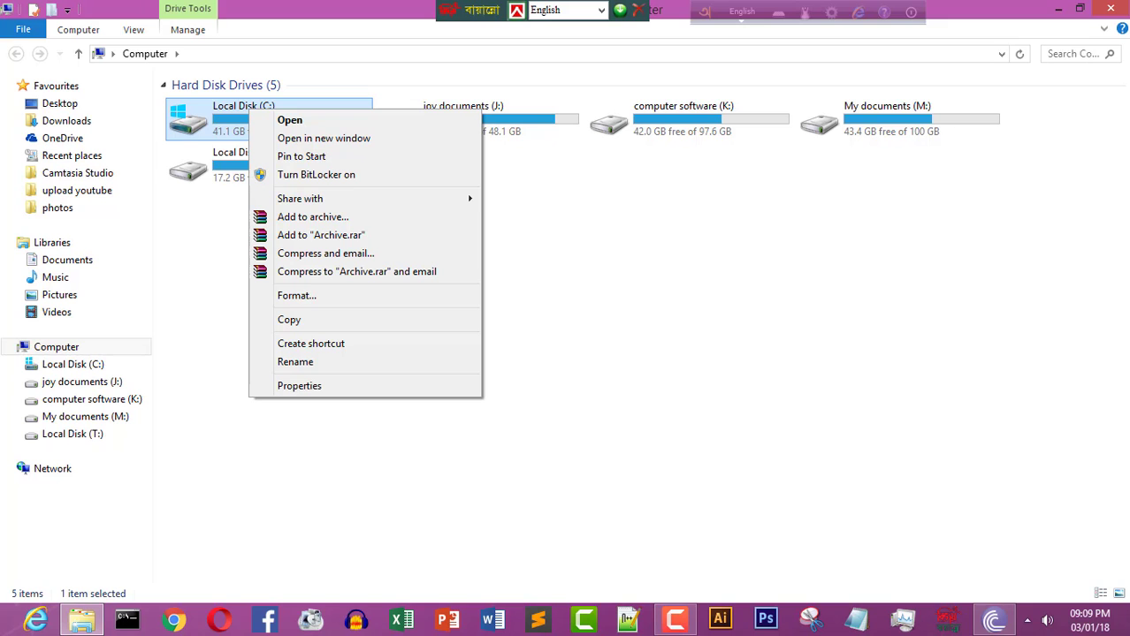
click(299, 386)
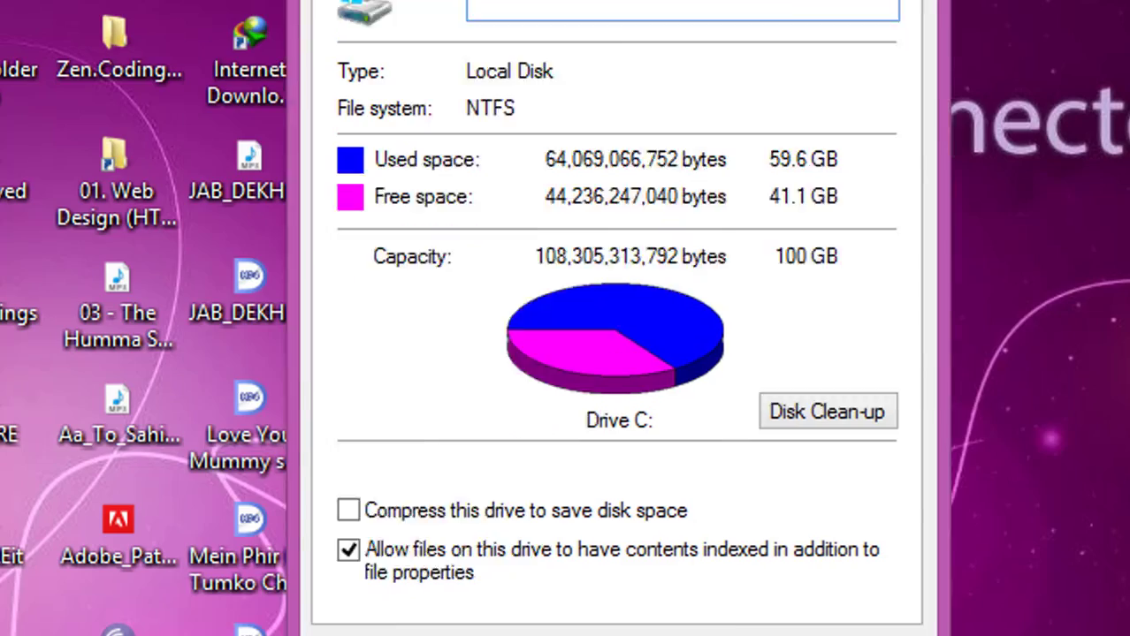
drag(619, 2, 771, 0)
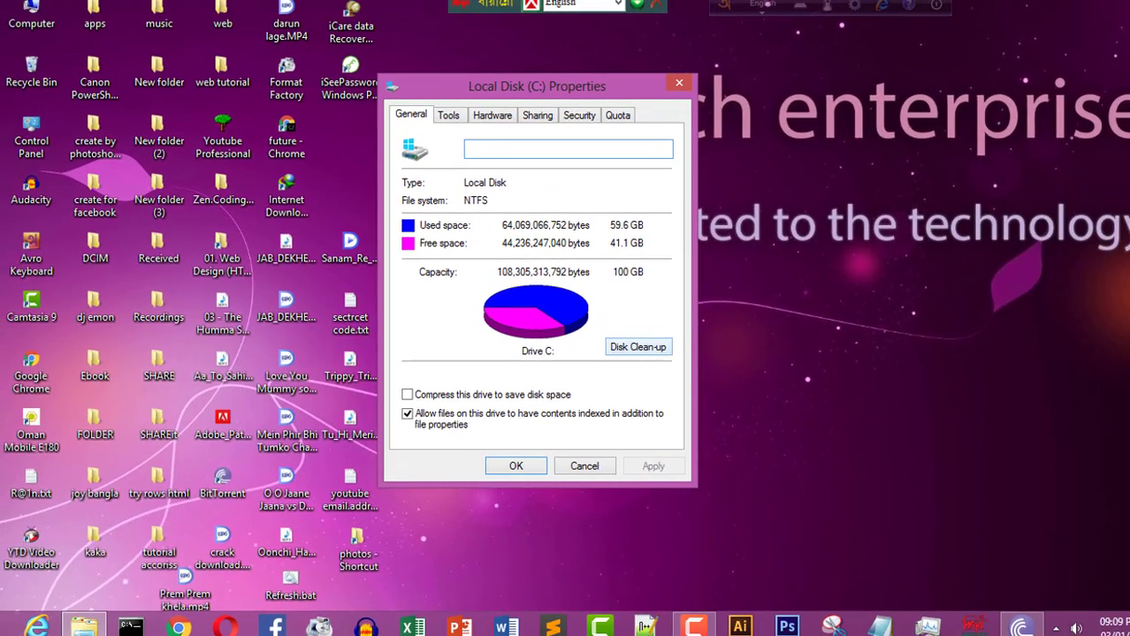
click(637, 346)
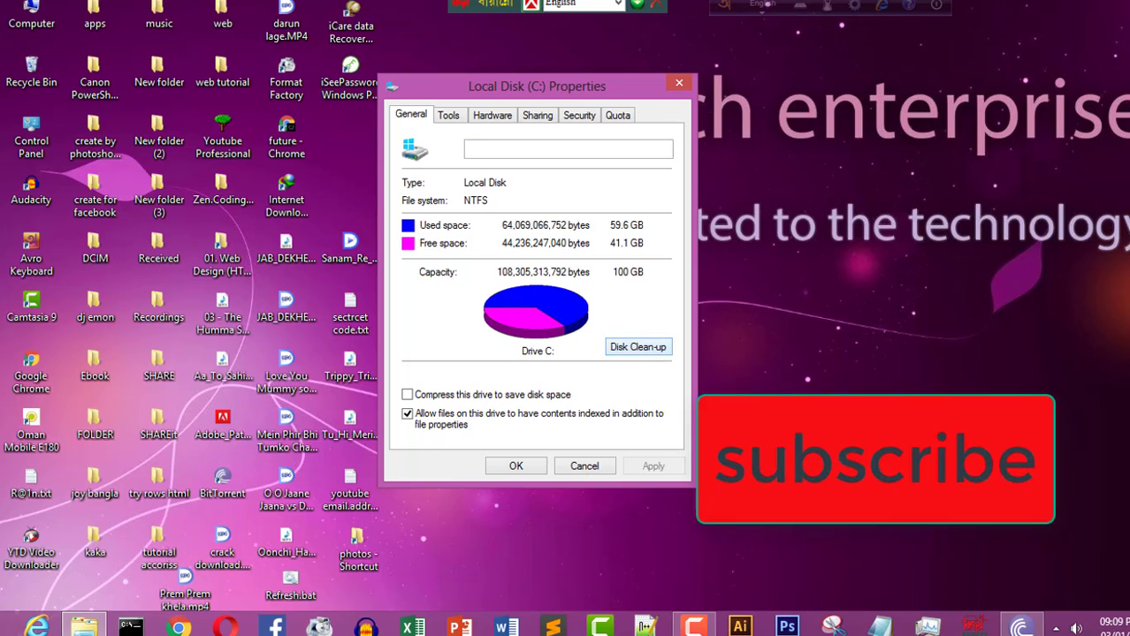
key(Return)
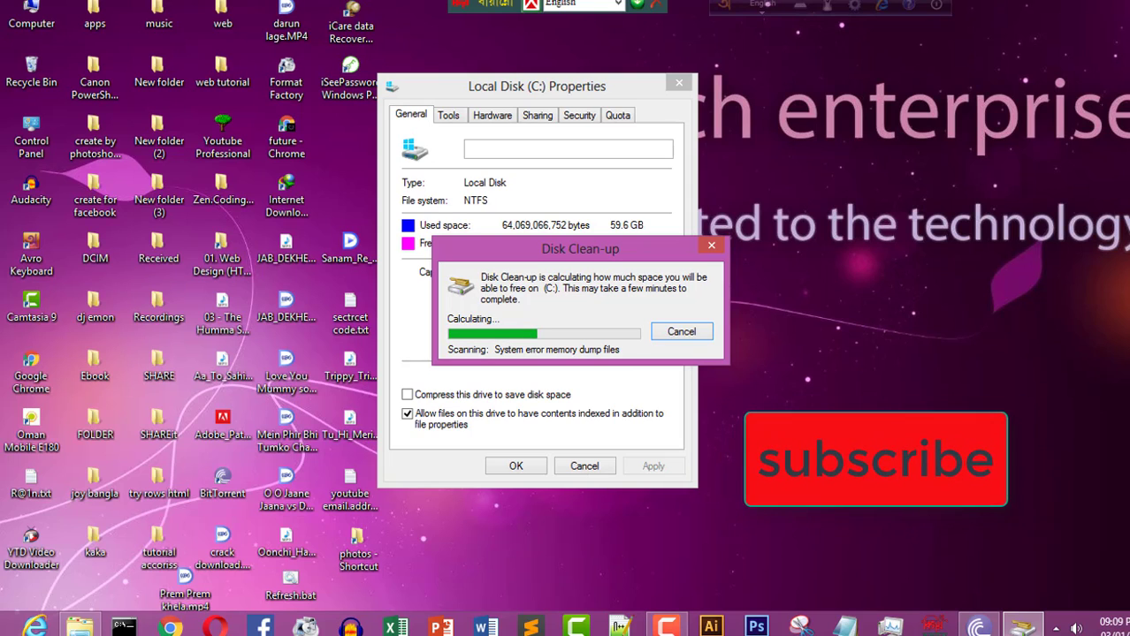
- Refresh the desktop seven times while Disk Clean-up calculates the space that can be freed
right_click(837, 103)
click(884, 152)
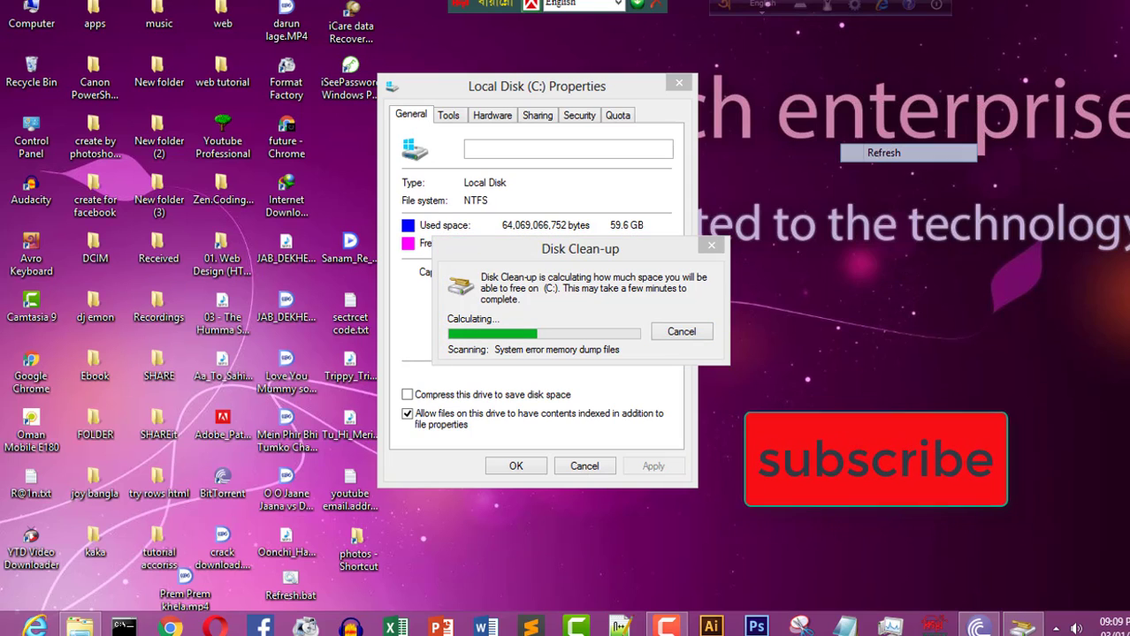
right_click(888, 149)
click(918, 197)
right_click(915, 195)
click(944, 244)
right_click(941, 221)
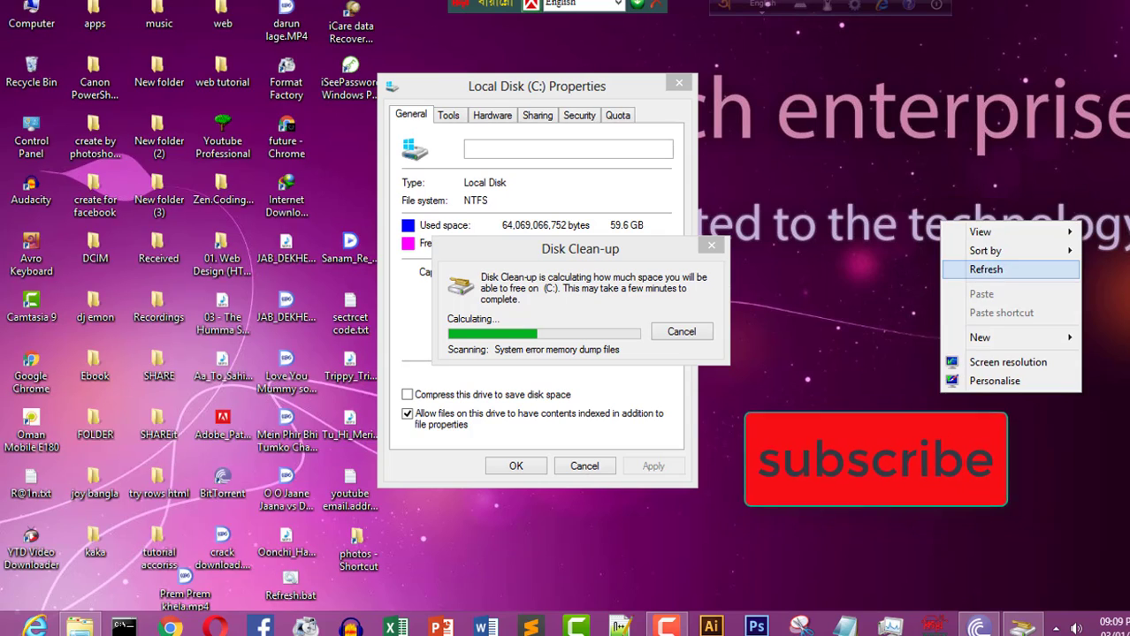
click(986, 270)
right_click(931, 229)
click(983, 279)
right_click(951, 269)
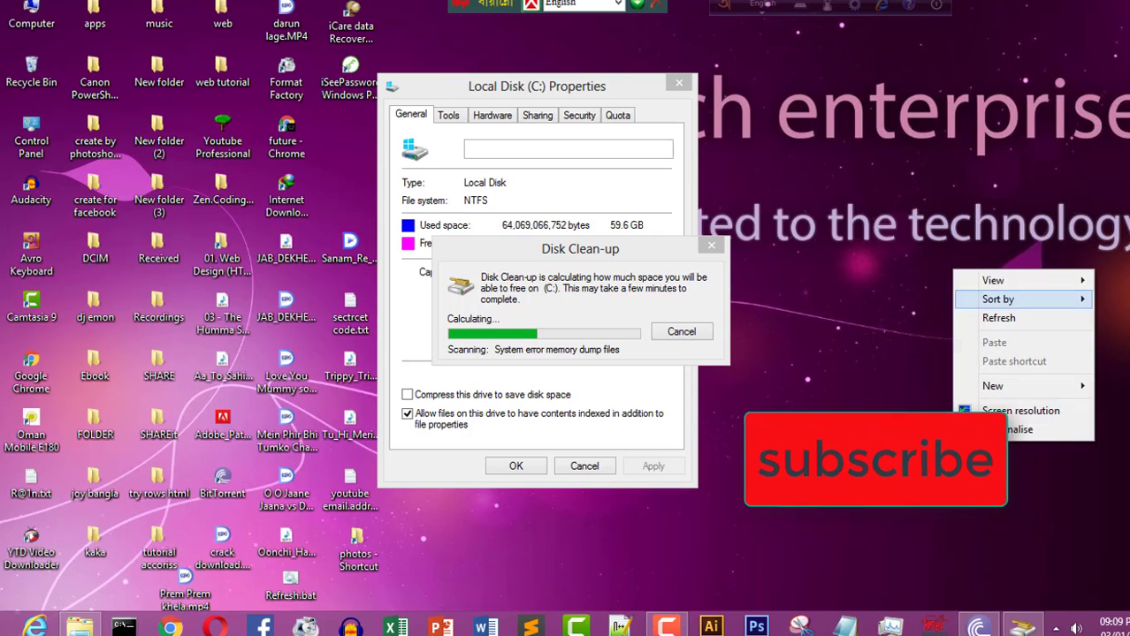
click(996, 317)
right_click(937, 273)
click(968, 317)
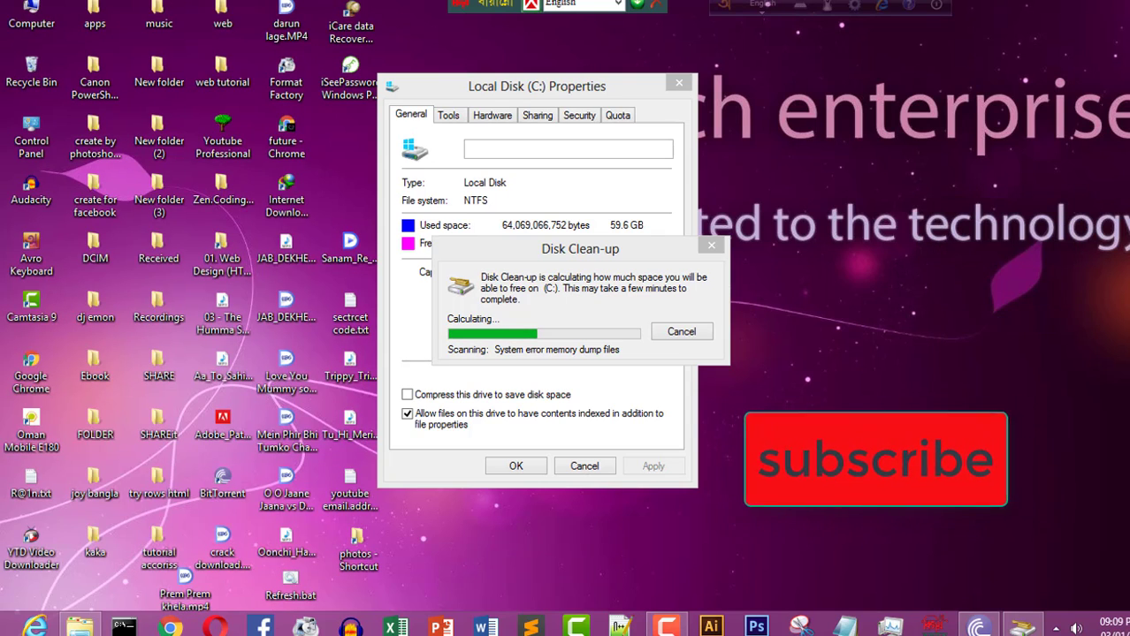
- Move the Local Disk (C:) Properties and Disk Clean-up windows apart and refresh the desktop four times
drag(589, 85, 345, 90)
drag(580, 249, 704, 167)
right_click(739, 316)
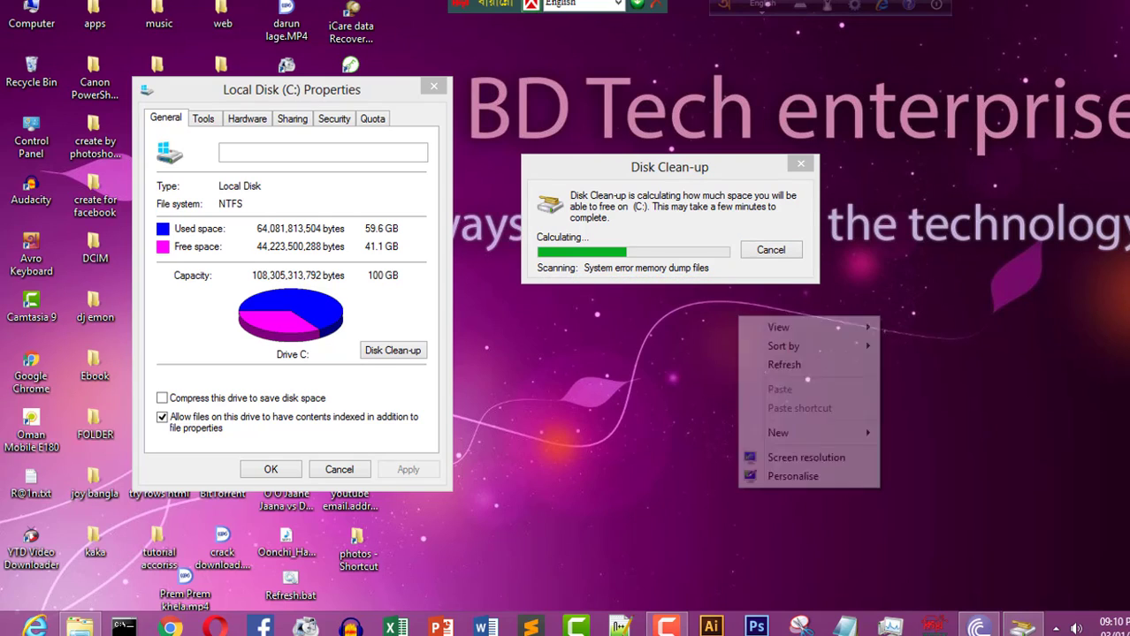
click(784, 363)
right_click(1009, 257)
click(1055, 304)
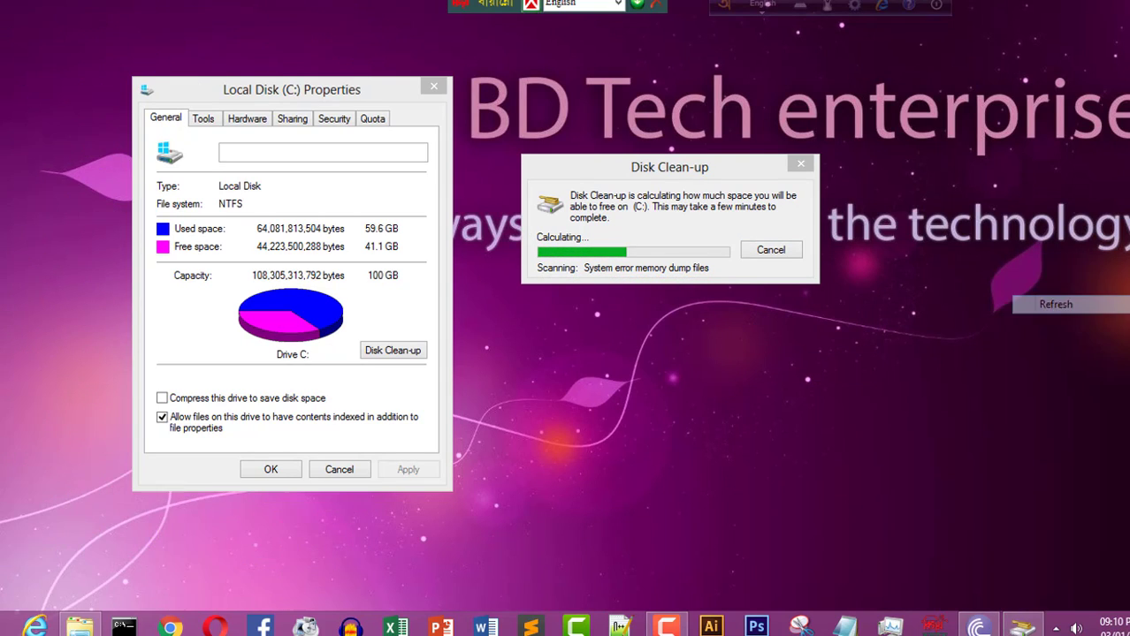
right_click(1010, 295)
click(1053, 343)
right_click(974, 354)
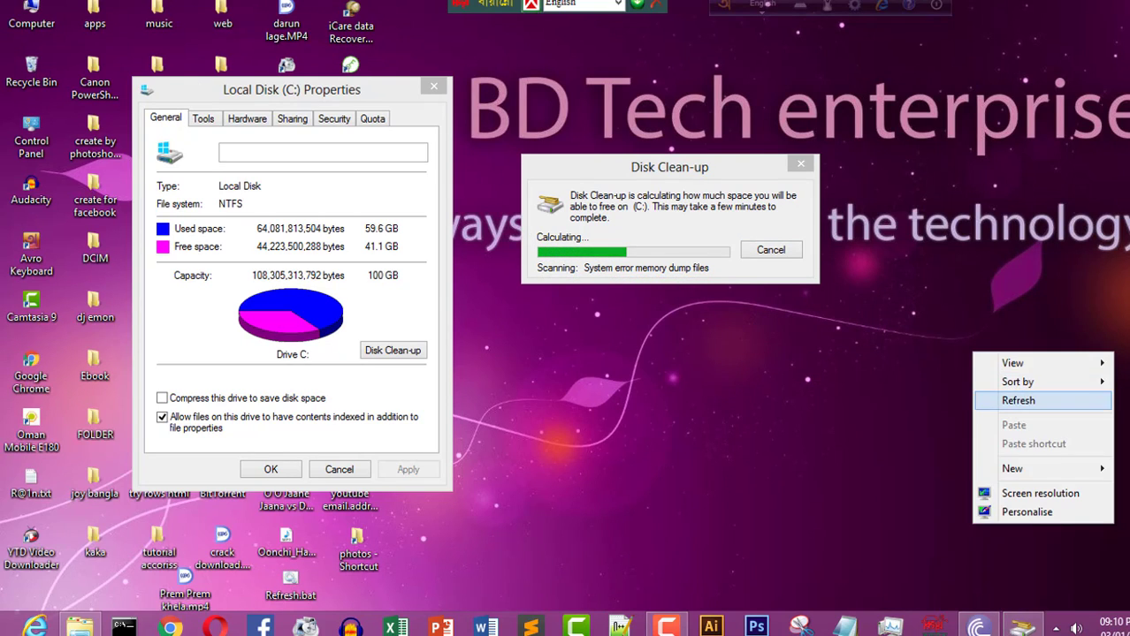
click(1018, 399)
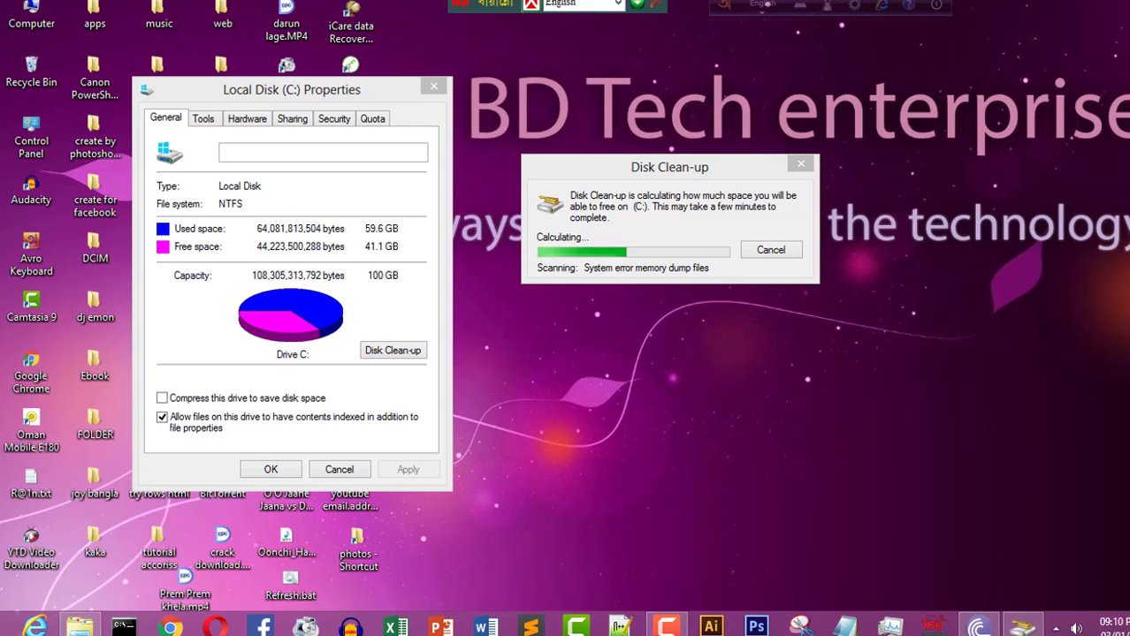
drag(520, 291, 813, 362)
drag(817, 370, 817, 392)
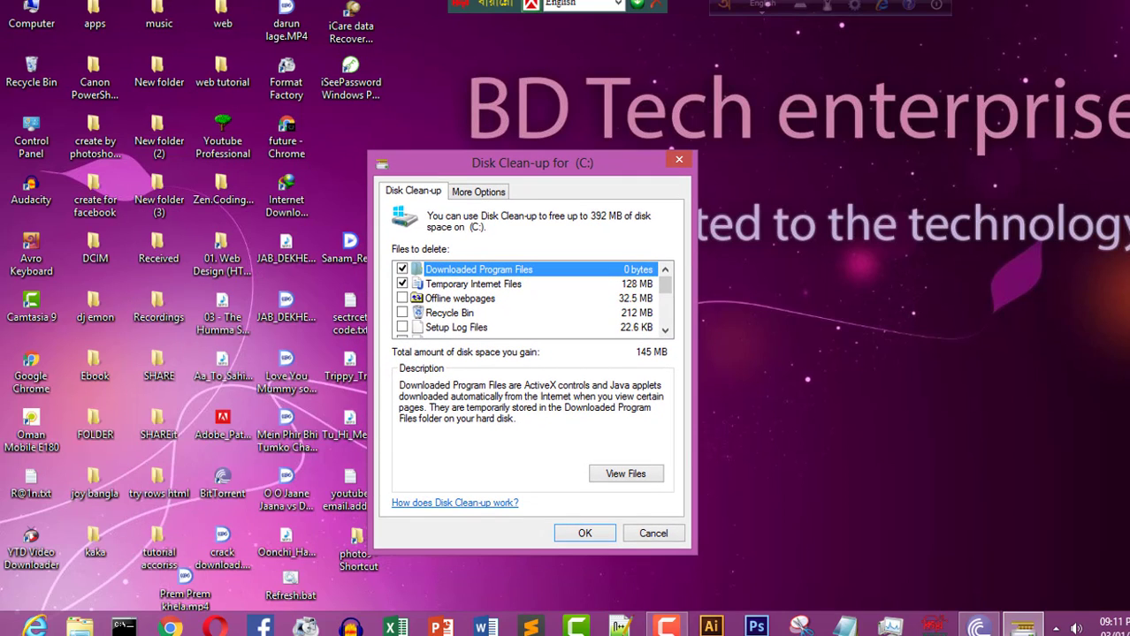
- Mark every file category for deletion in Disk Clean-up for (C:) and permanently delete those files
drag(532, 163, 513, 136)
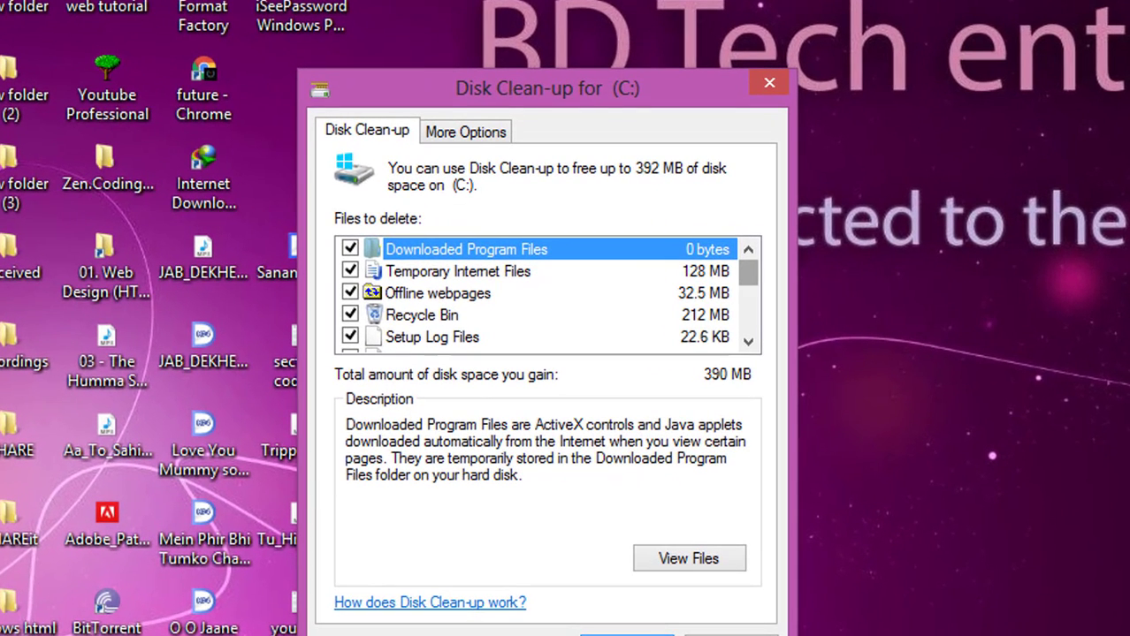
scroll(508, 273, down, 3)
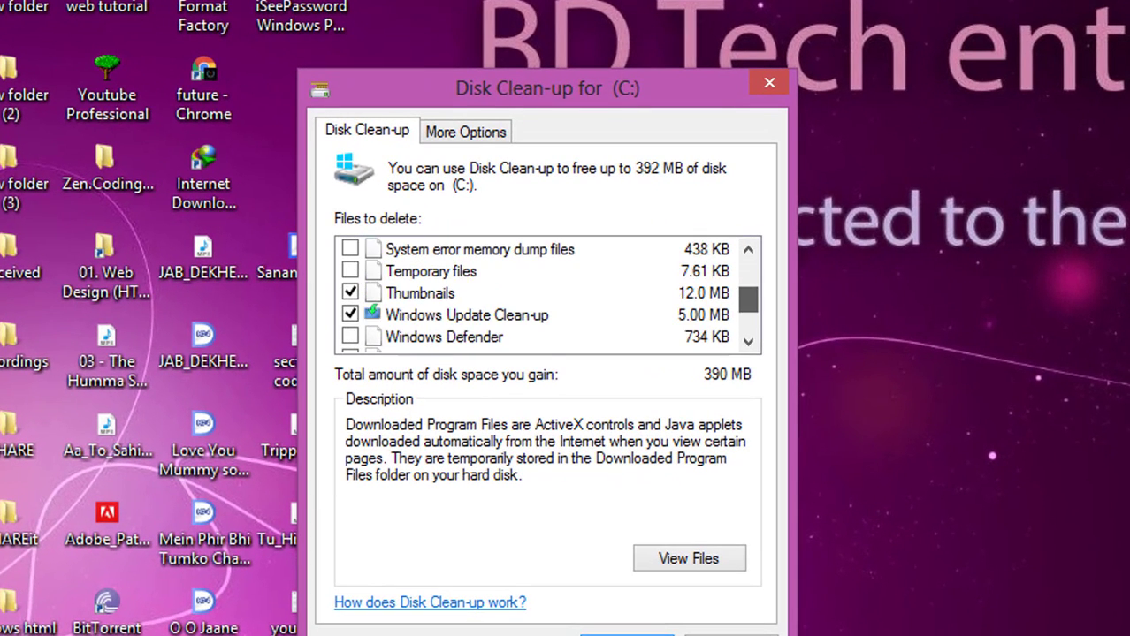
scroll(548, 294, down, 2)
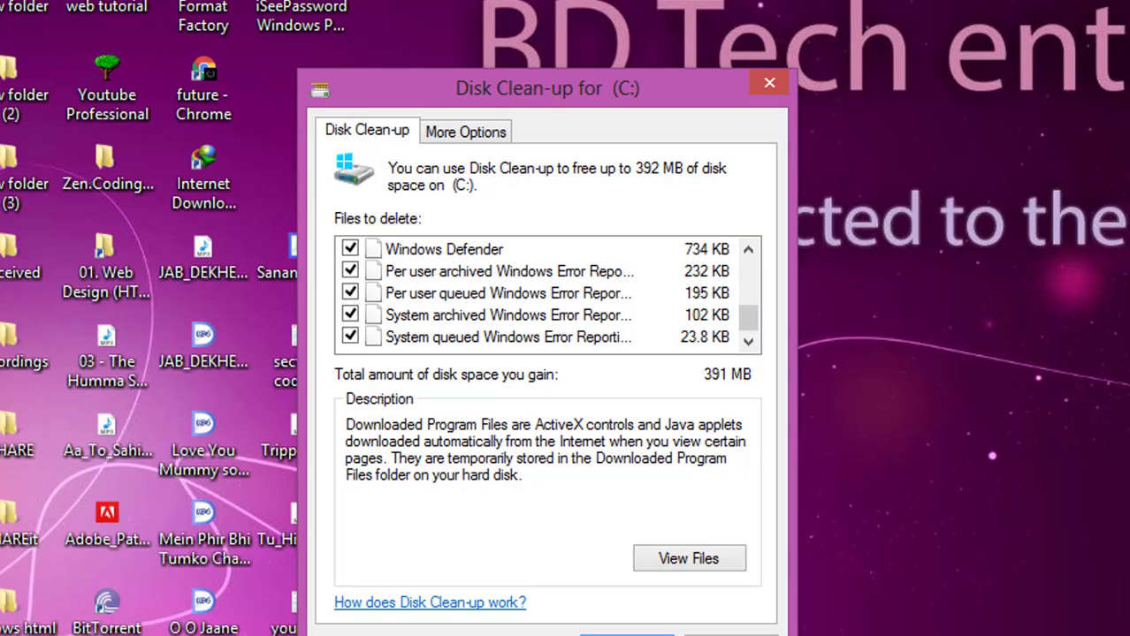
scroll(548, 294, up, 3)
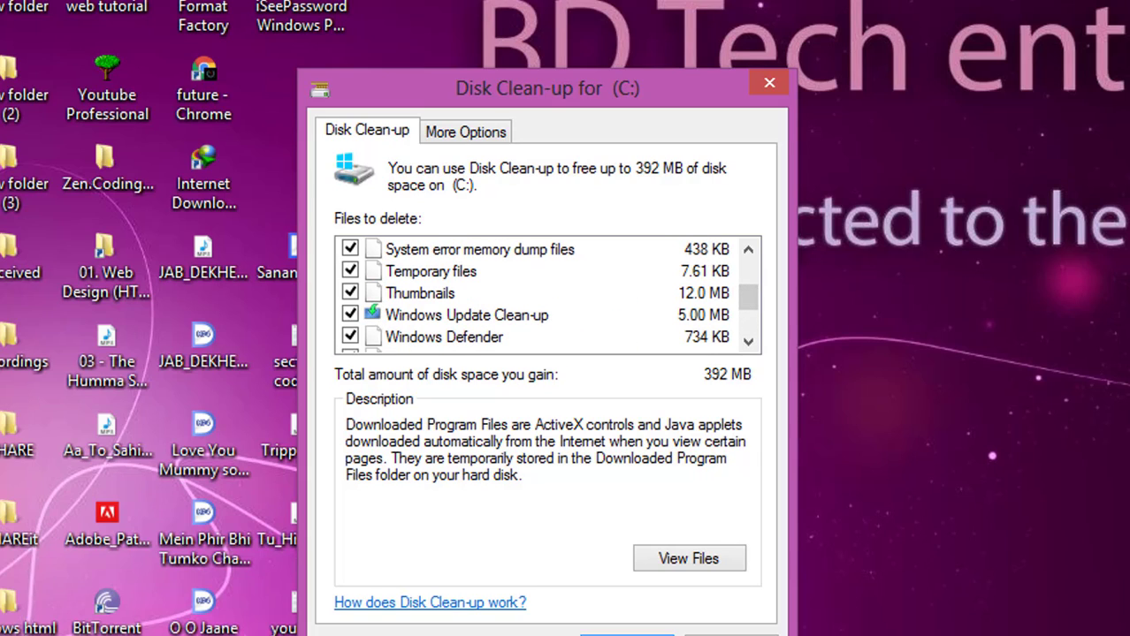
scroll(548, 295, up, 3)
scroll(548, 294, down, 4)
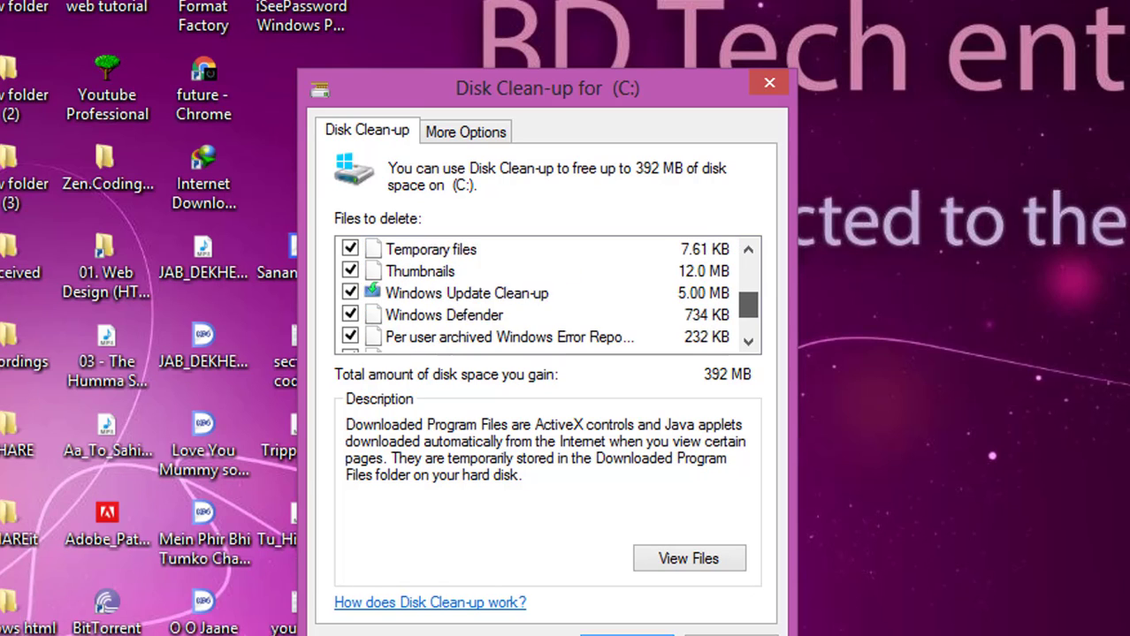
scroll(548, 294, down, 1)
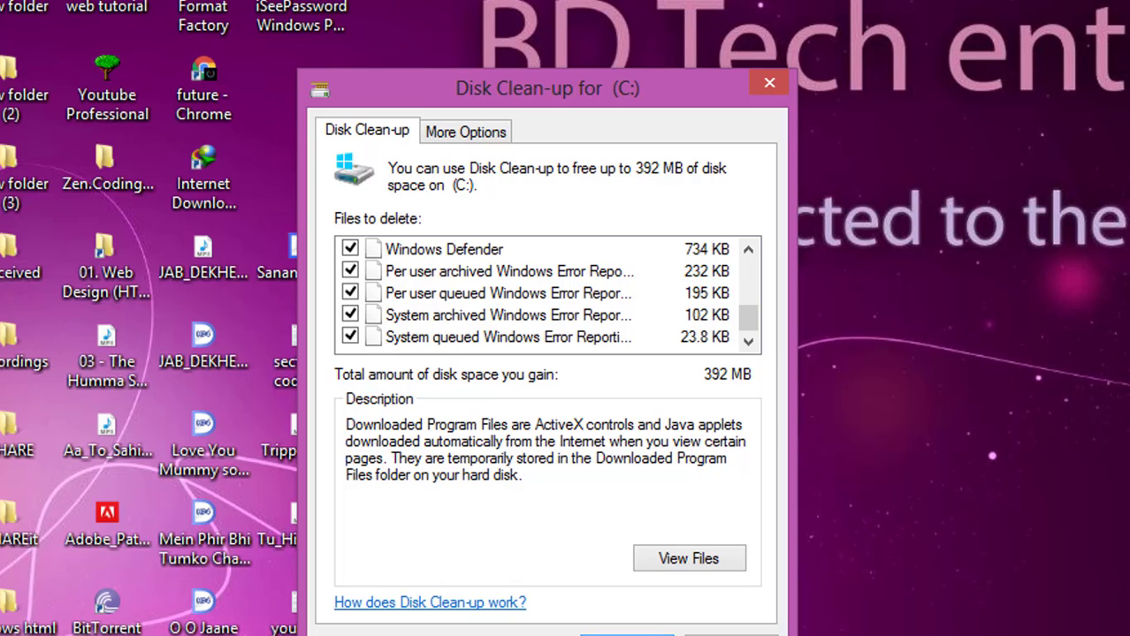
key(Return)
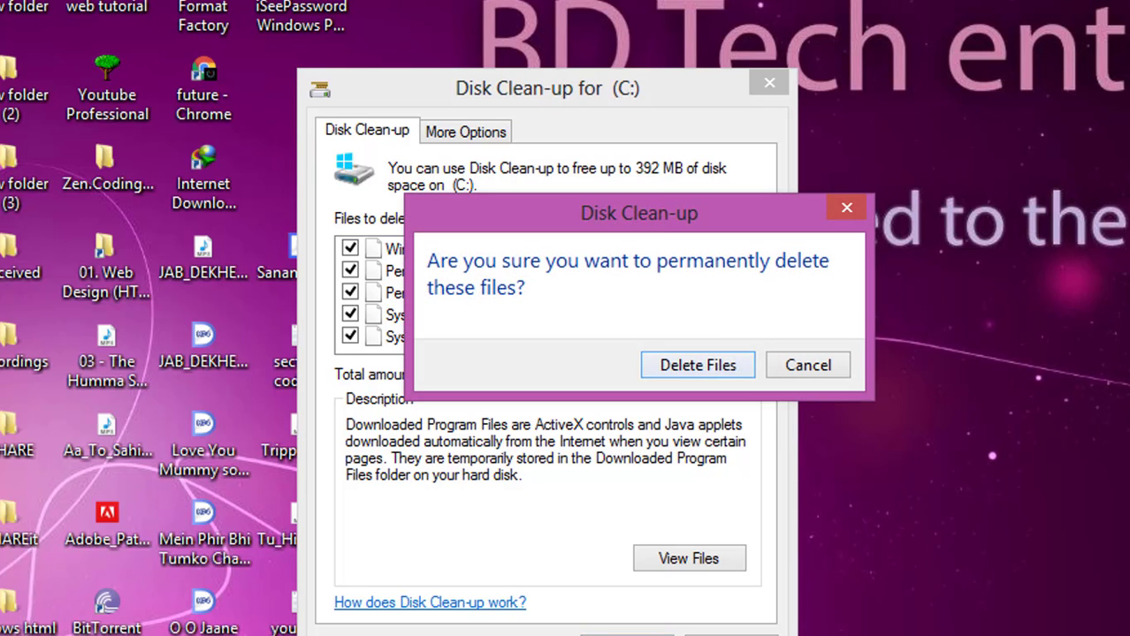
key(Return)
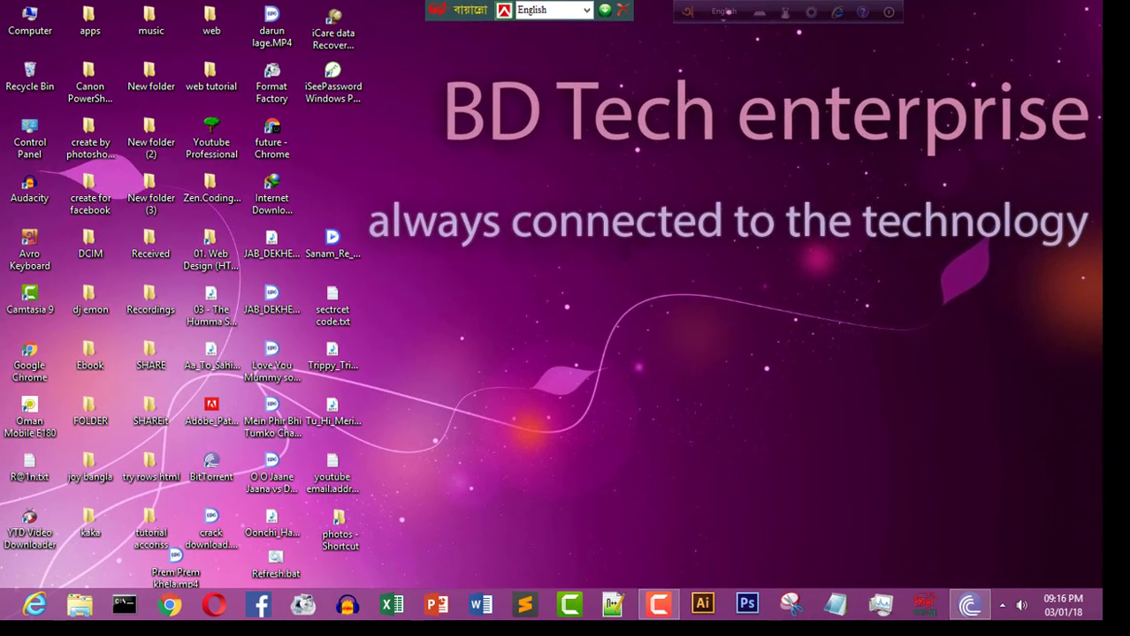
- Refresh the desktop once and open Task Manager in a maximized window
right_click(832, 413)
click(857, 457)
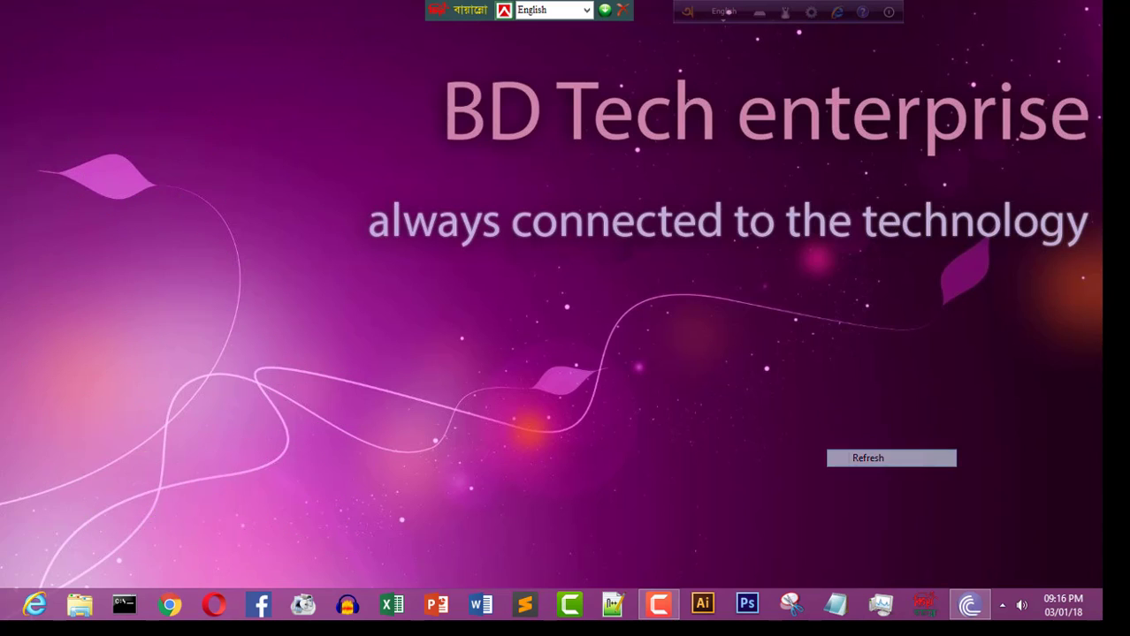
key(ctrl+shift+Escape)
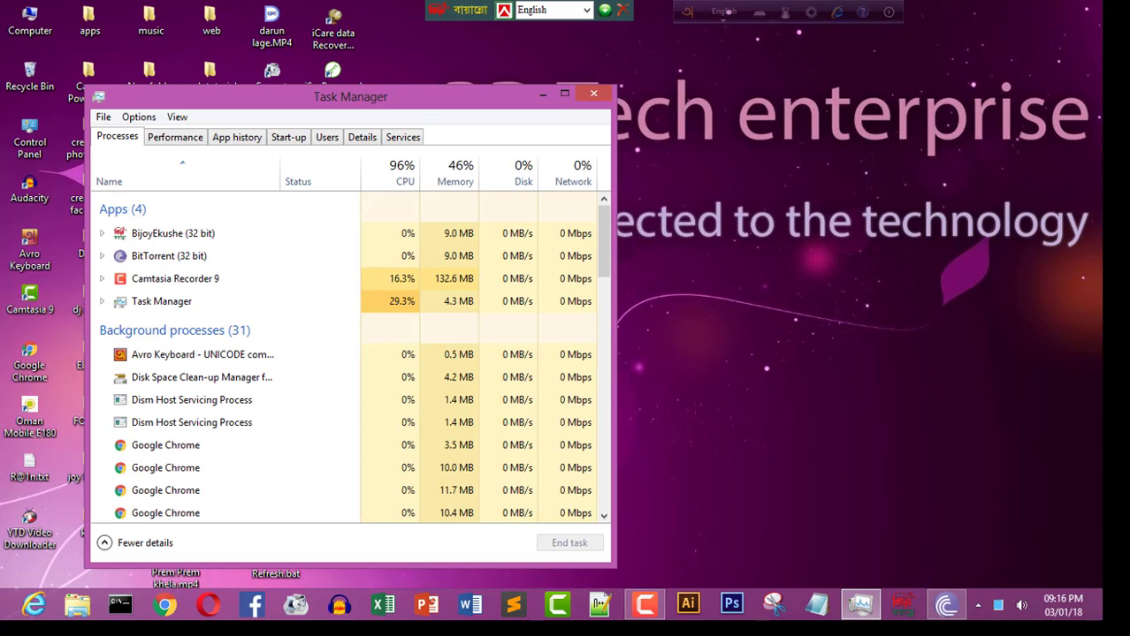
click(564, 93)
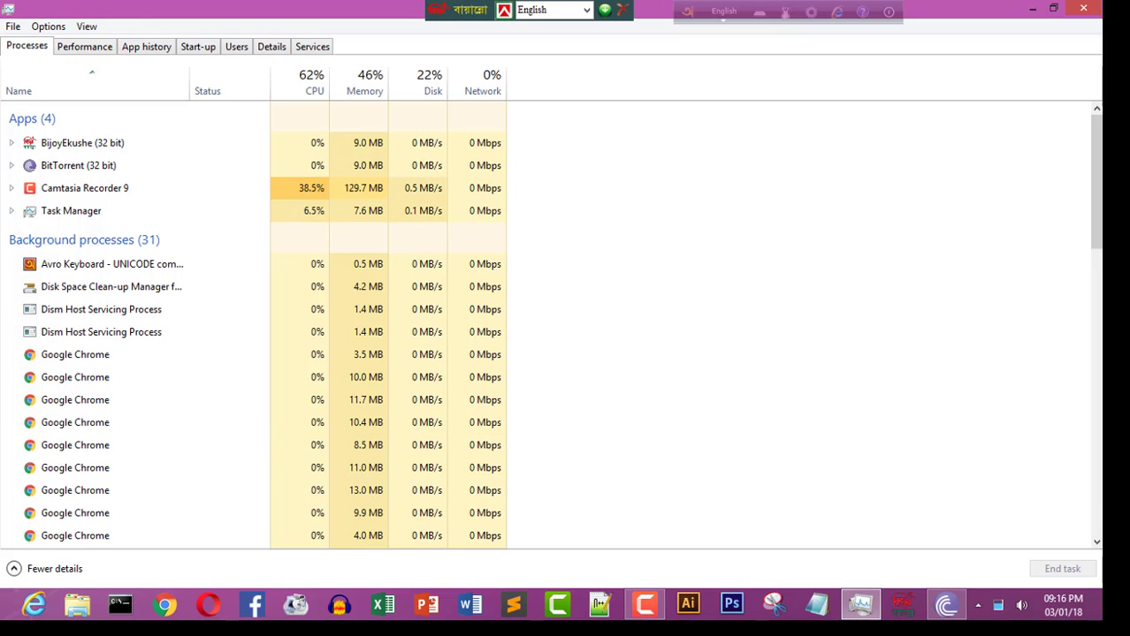
- Look through the running processes and end the BitTorrent (32 bit) app
scroll(133, 309, down, 1)
drag(1096, 203, 1096, 469)
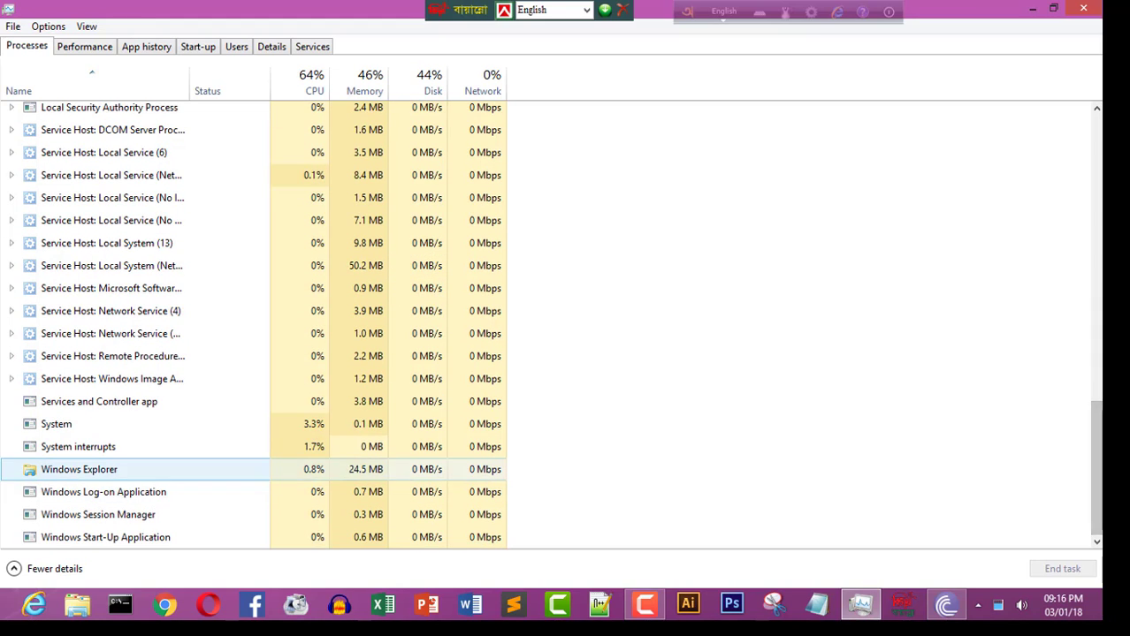
scroll(253, 380, up, 1)
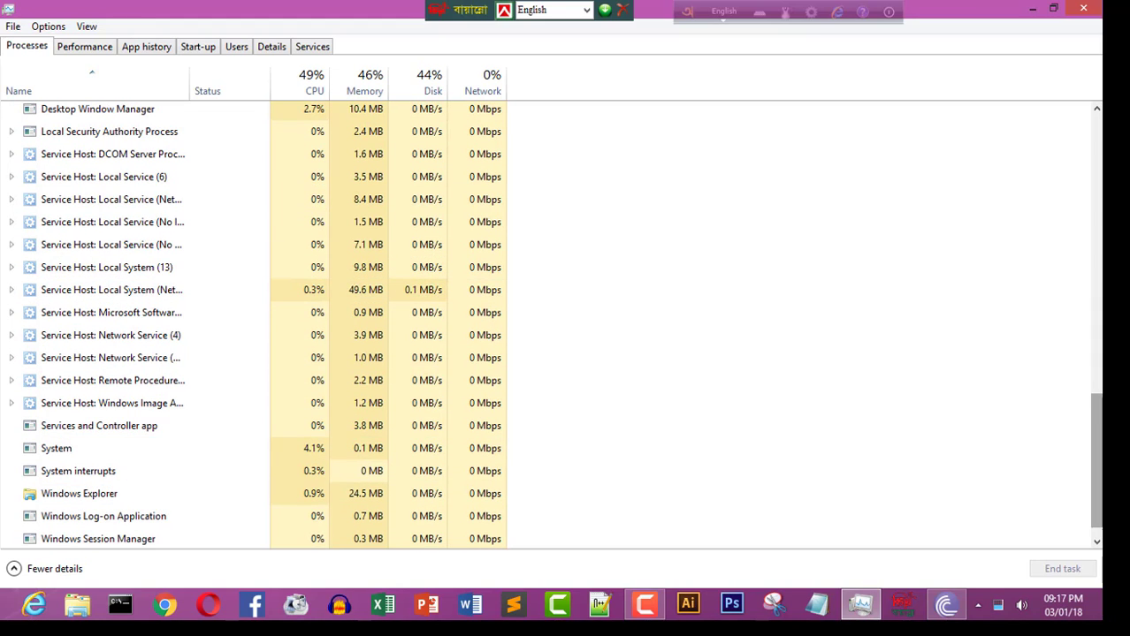
drag(1096, 461, 1096, 181)
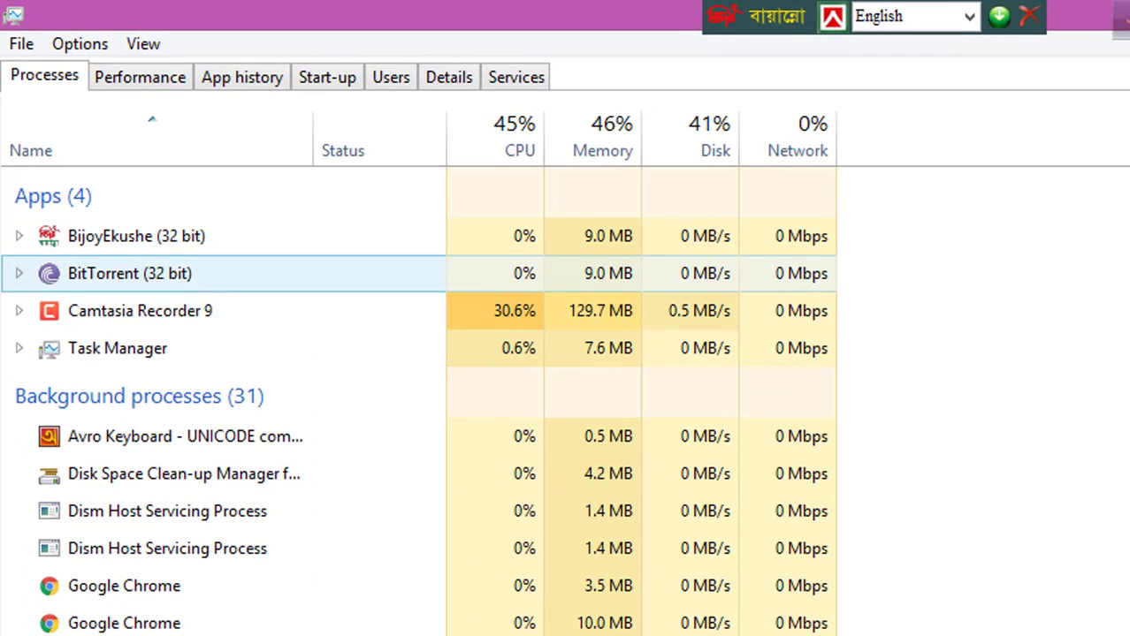
click(129, 273)
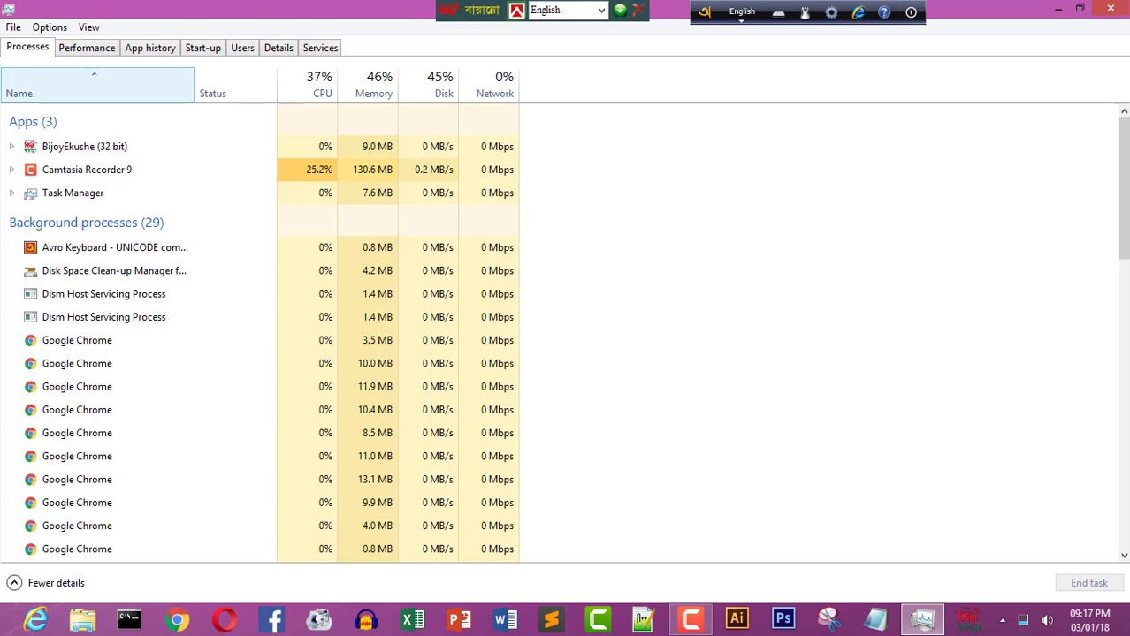
- Disable the first start-up program, the entry whose name begins with _1FD71F9209DDA8EDFD573B
click(202, 48)
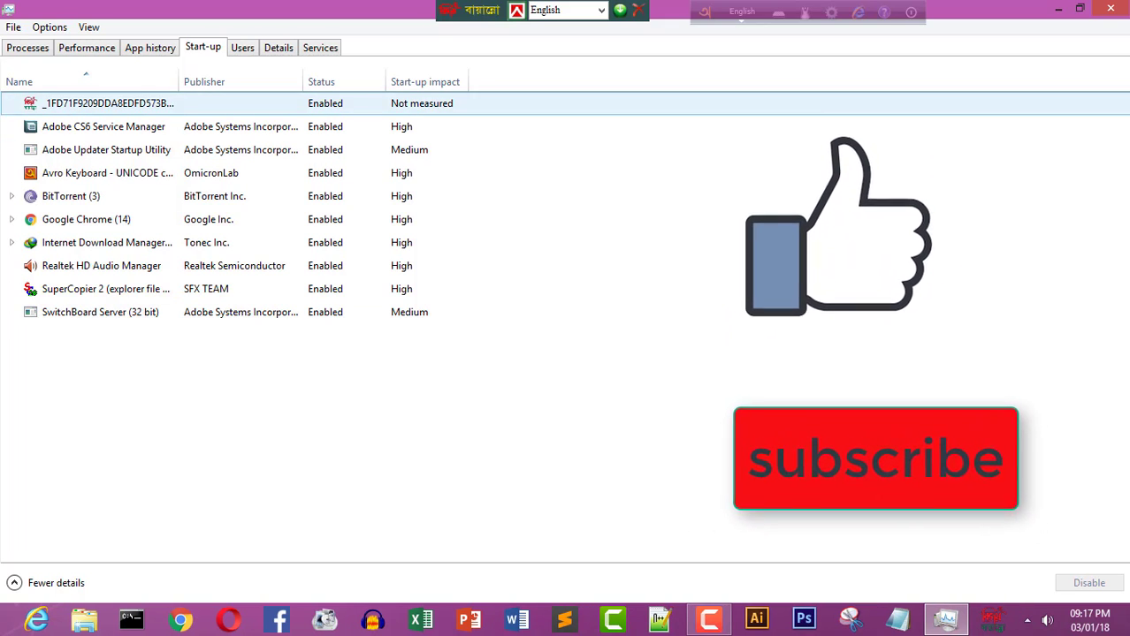
click(330, 107)
right_click(330, 108)
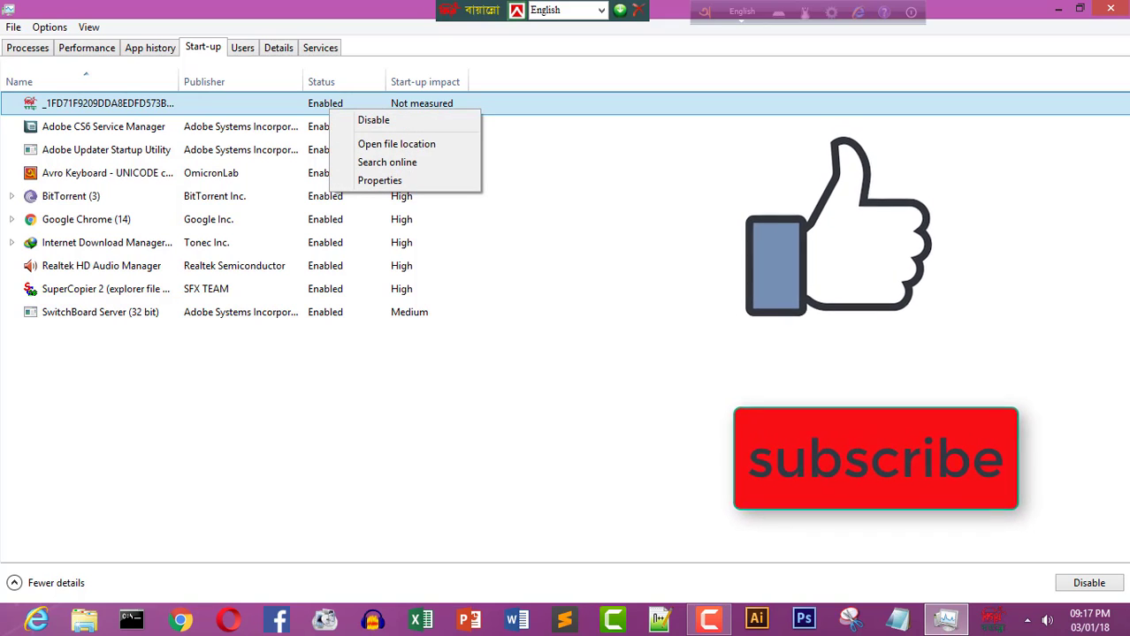
click(373, 120)
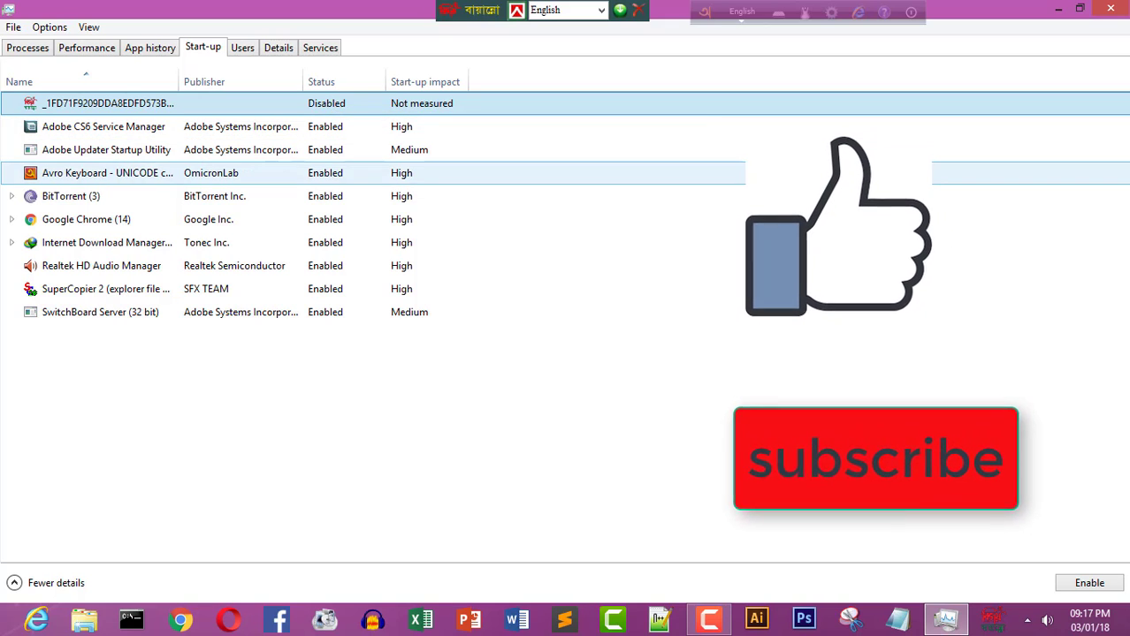